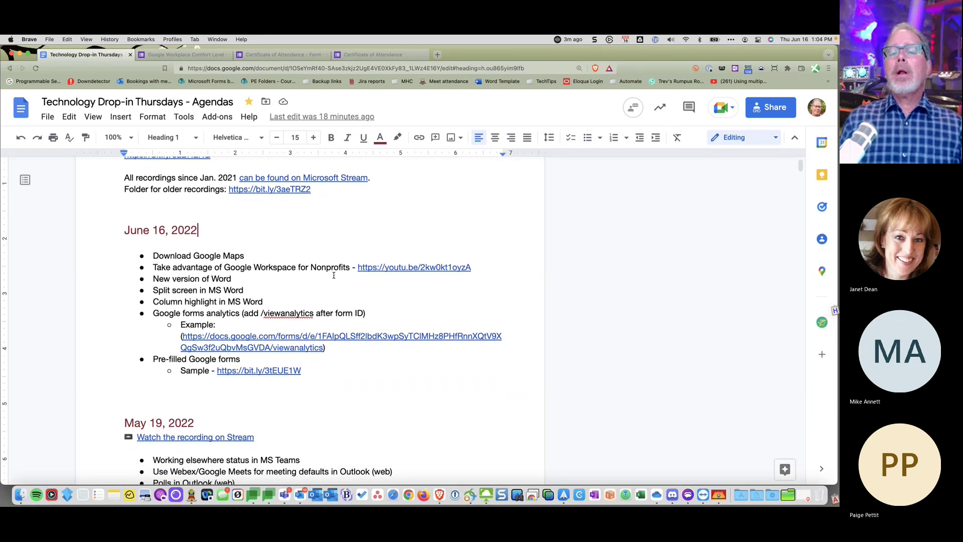
Step: Enlarge the agenda page and go over the June 16, 2022 topics from Google Maps to the new version of Word
key("super+equal")
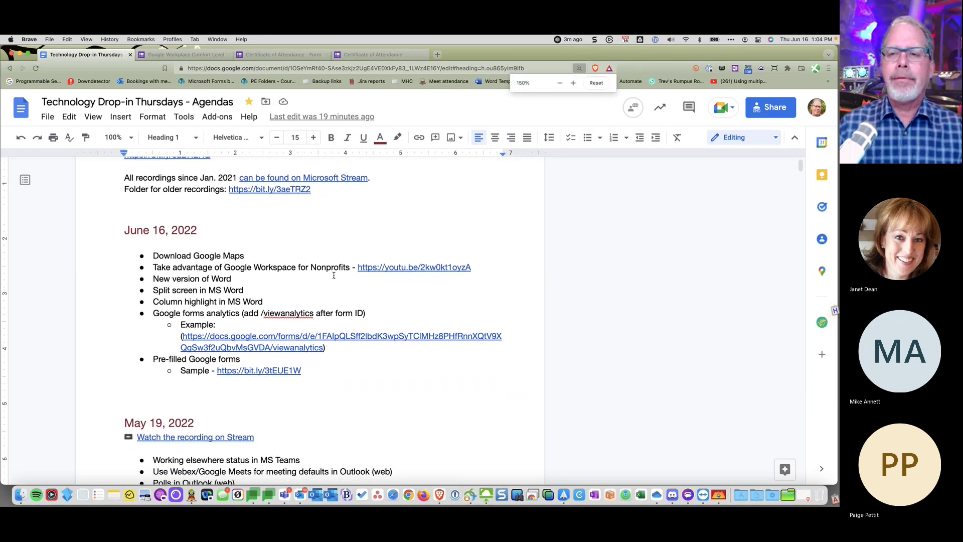
key("super+equal")
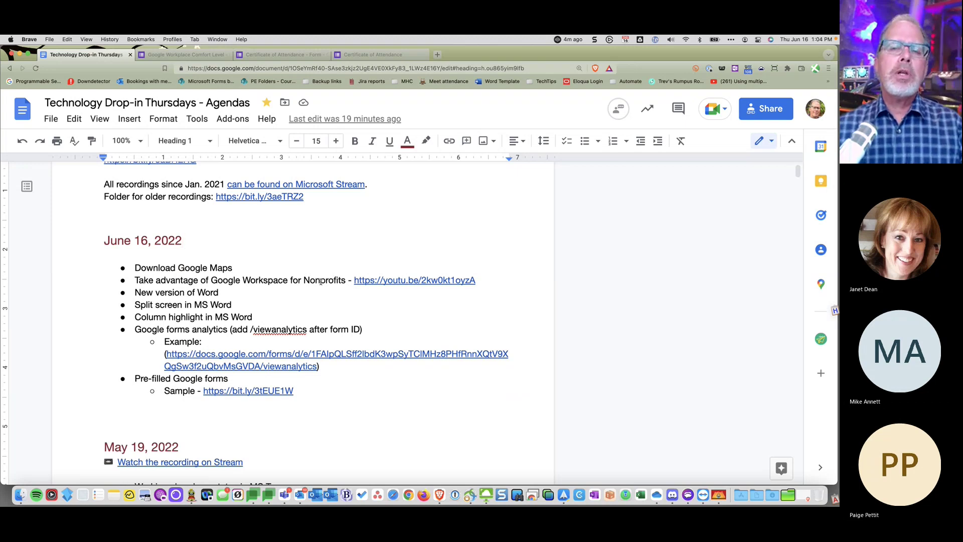
left_click_drag(176, 270, 241, 265)
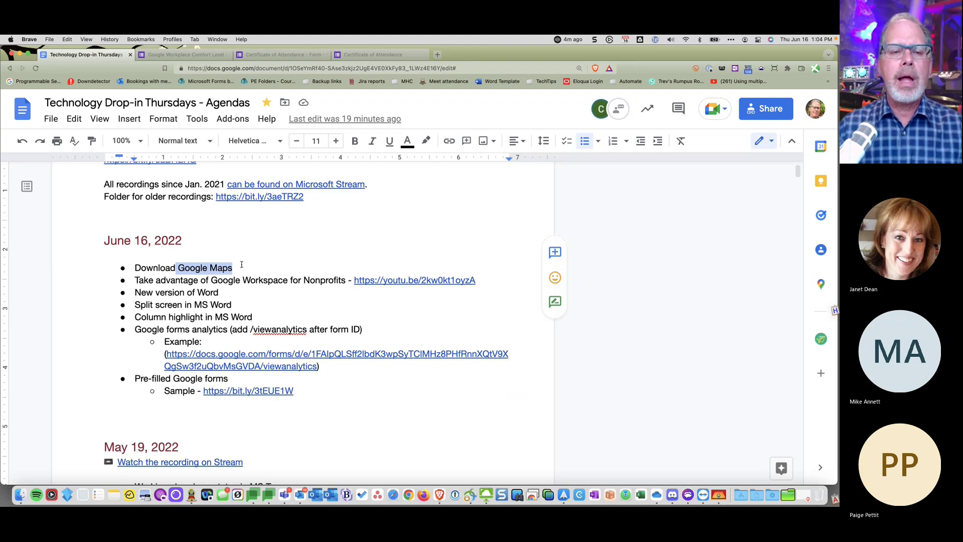
left_click(253, 265)
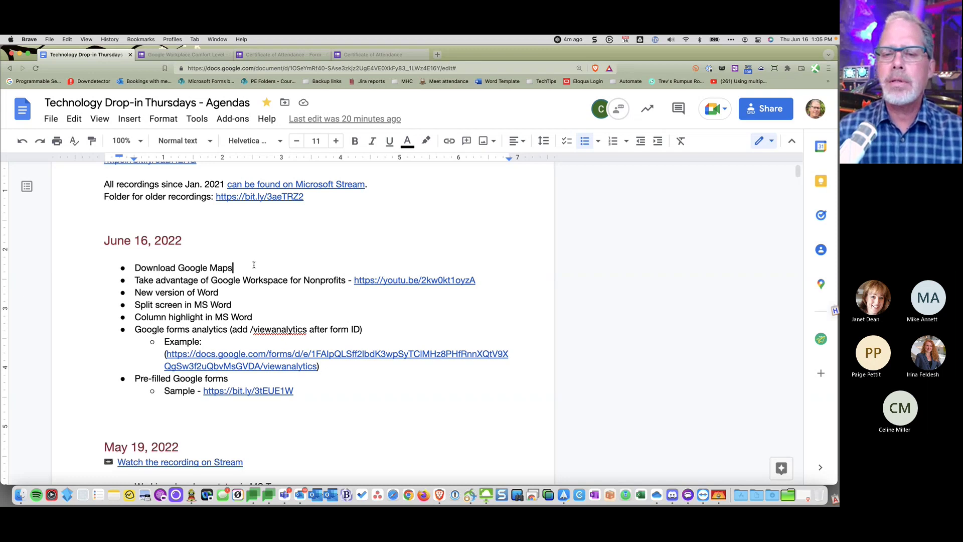
left_click(299, 280)
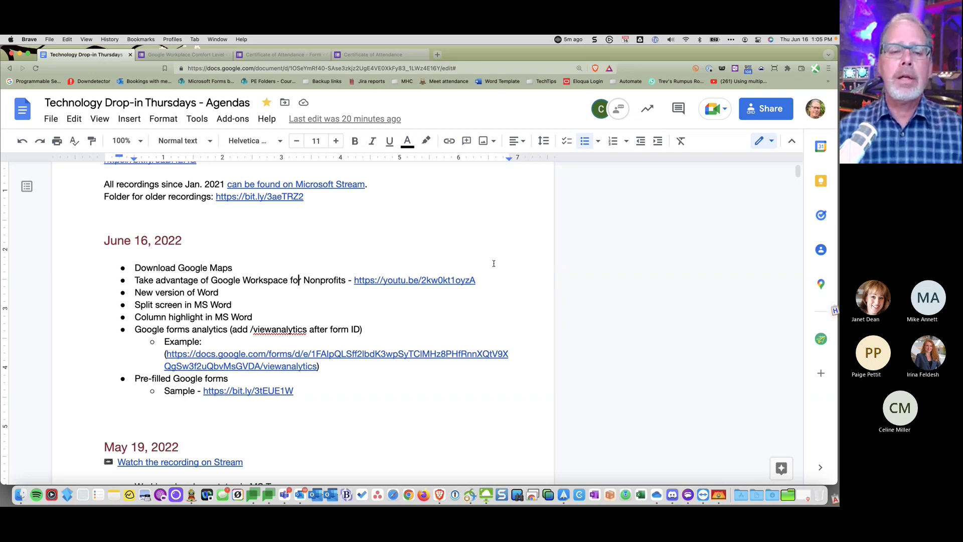
left_click(240, 294)
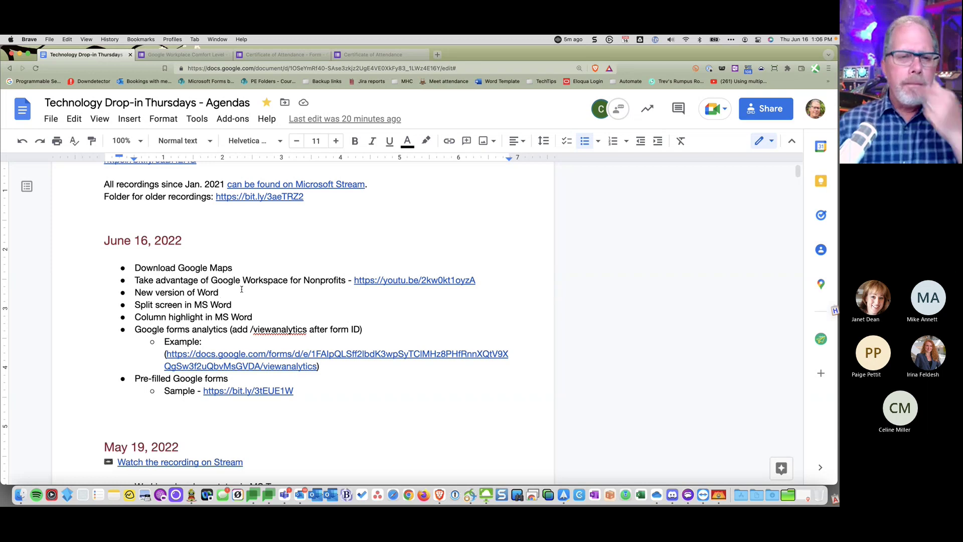
Step: Switch to the Sherlock Holmes document in Word, review the Coming Soon information about the new Office experience, and close it
left_click(486, 495)
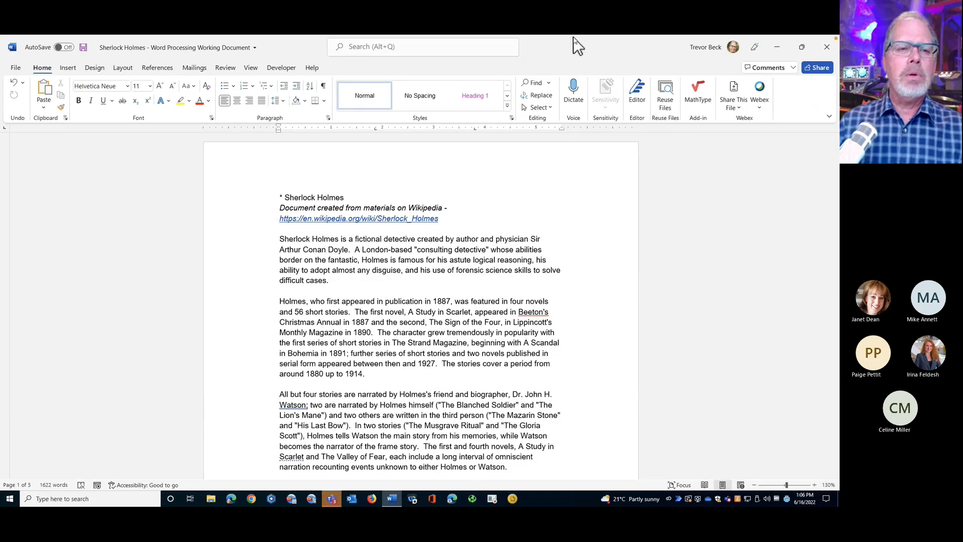
left_click(756, 47)
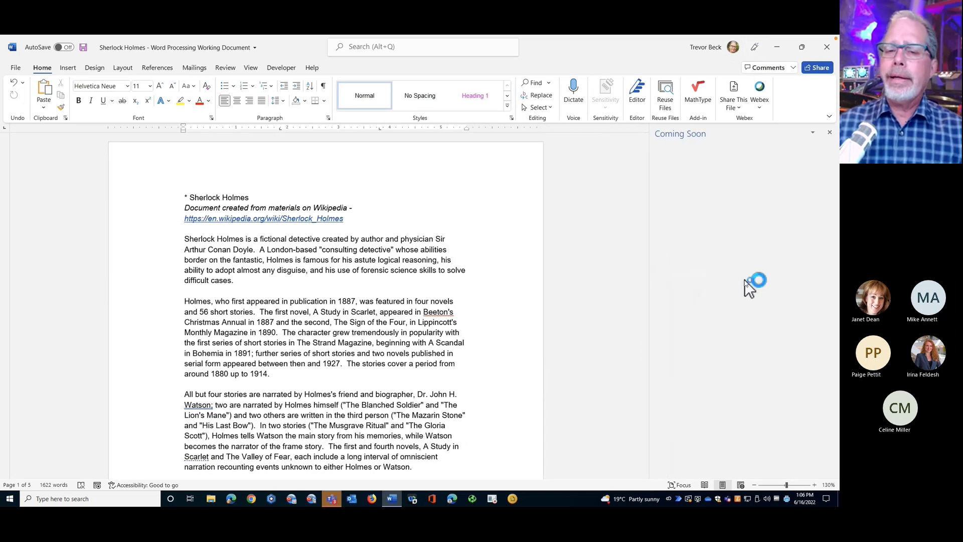
scroll(746, 293, "down", 2)
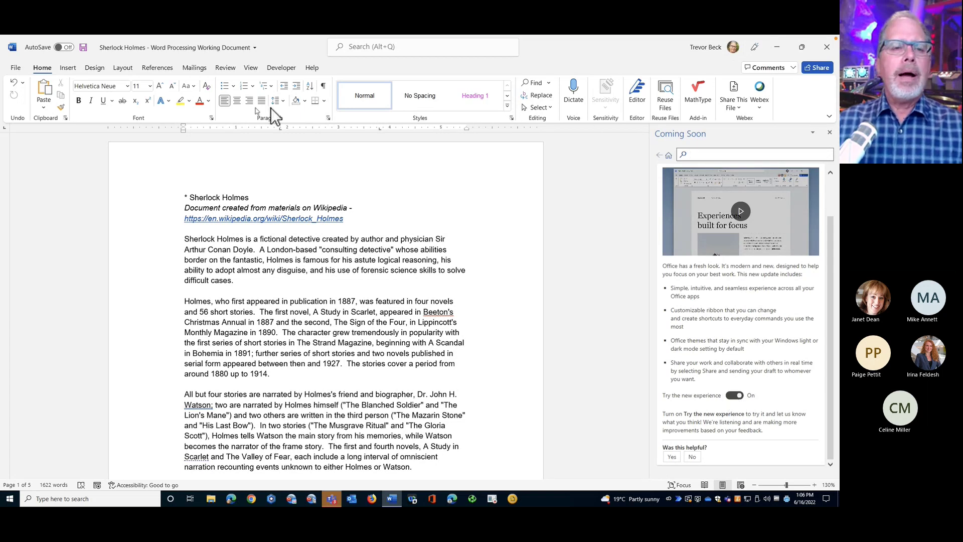
left_click(759, 49)
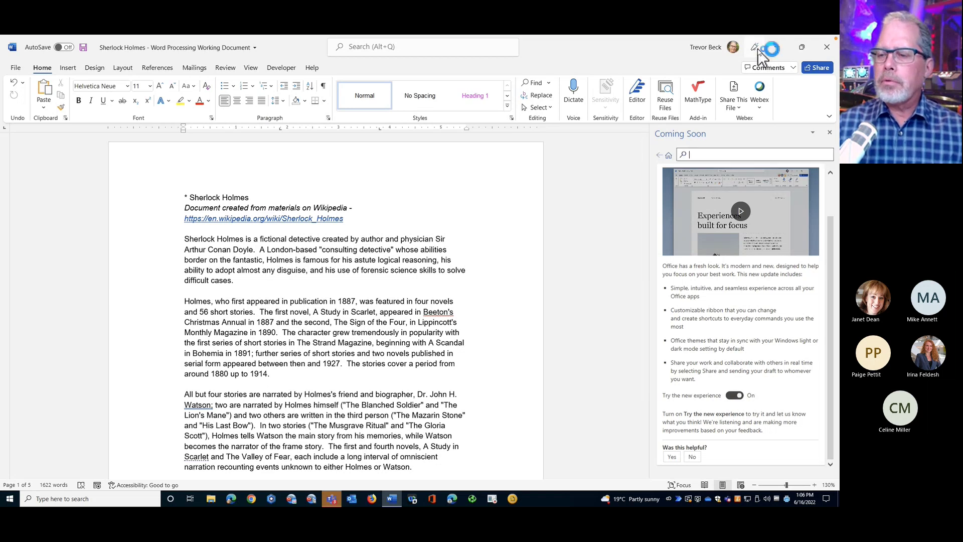
left_click(759, 49)
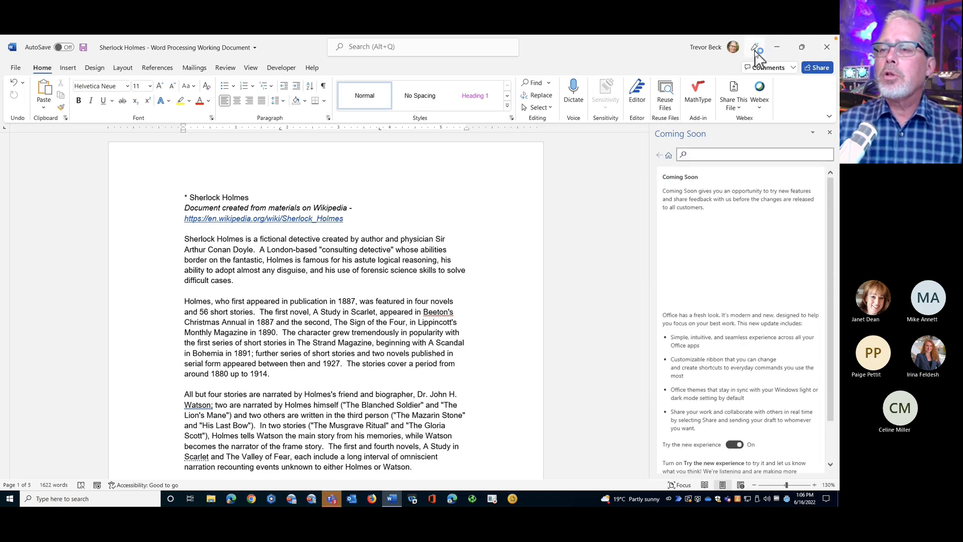
left_click(830, 134)
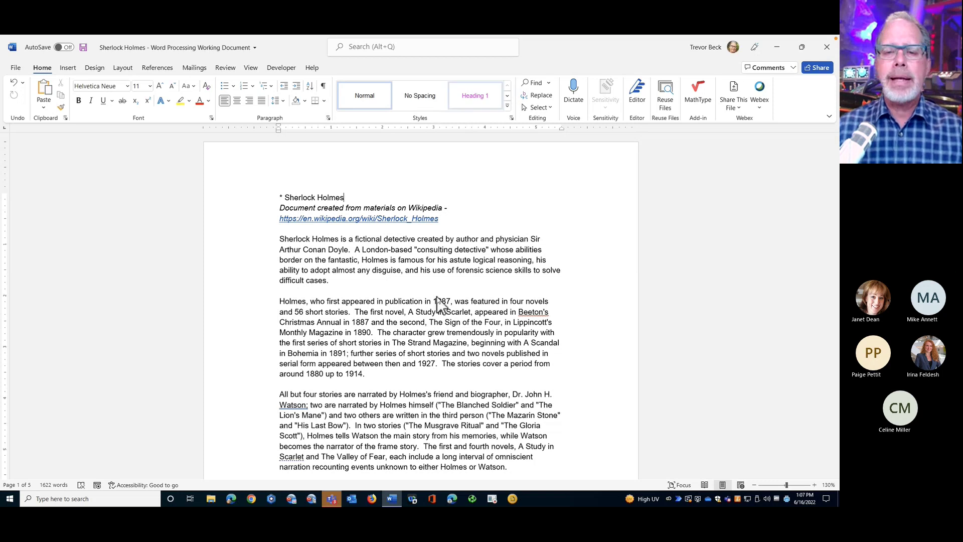
Step: Look through the Sherlock Holmes document from its title to the Retirement section on page 3
scroll(437, 297, "down", 3)
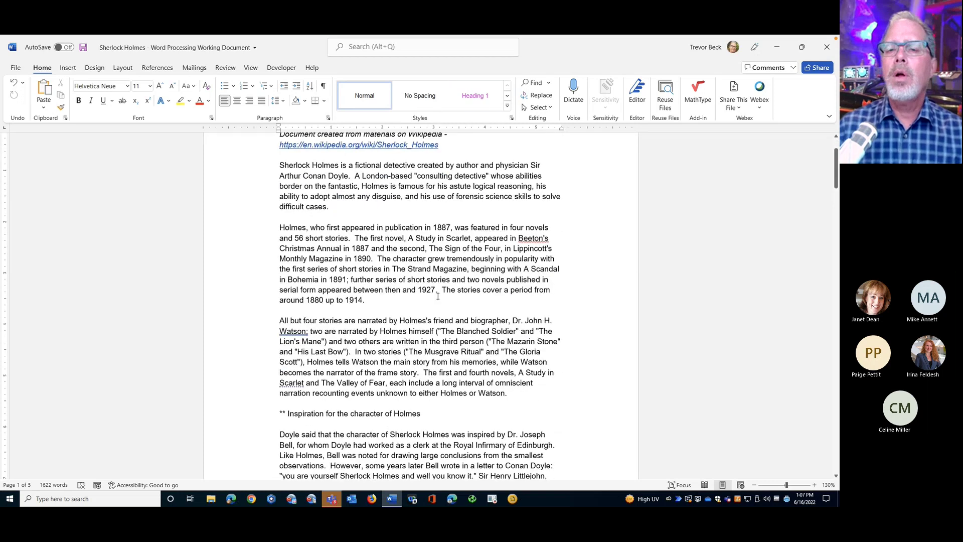
scroll(438, 296, "up", 3)
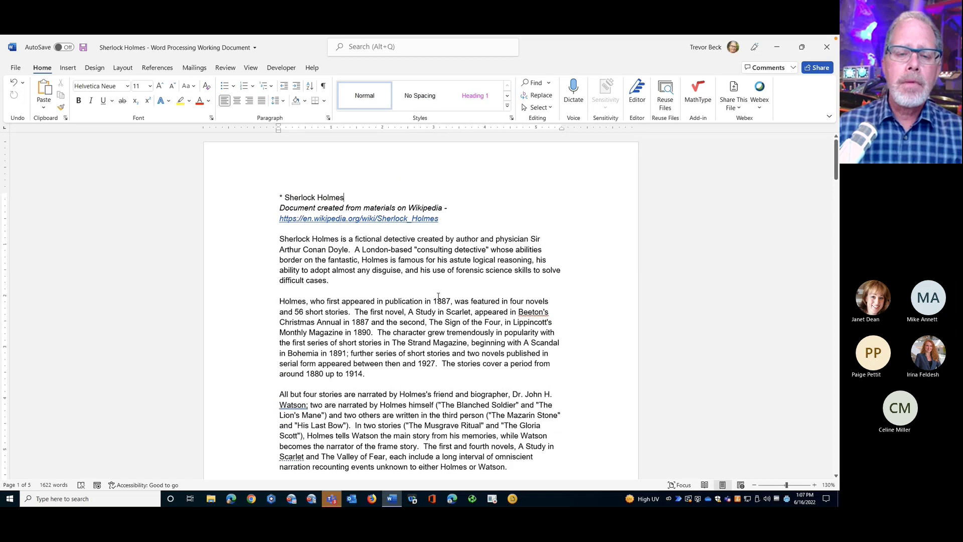
scroll(438, 297, "down", 3)
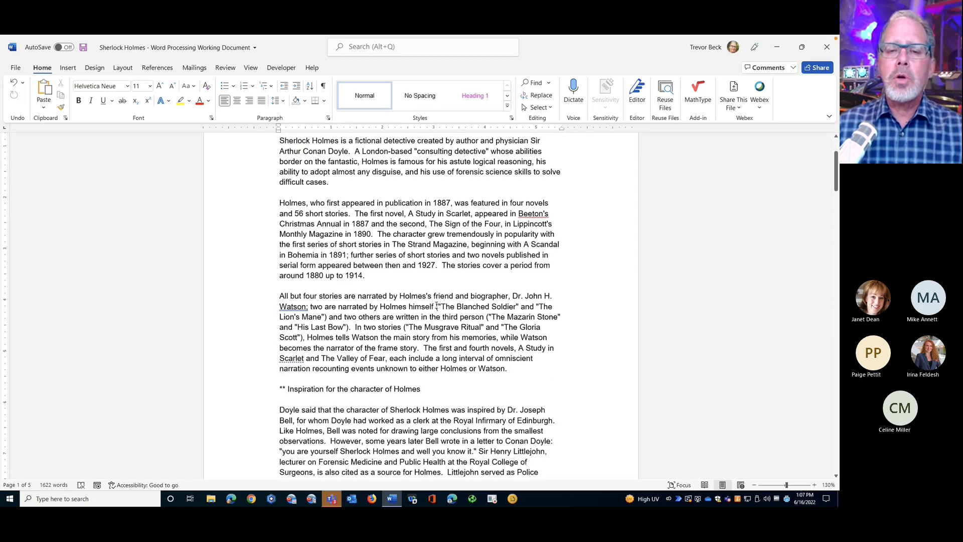
scroll(437, 306, "down", 1)
scroll(437, 304, "down", 1)
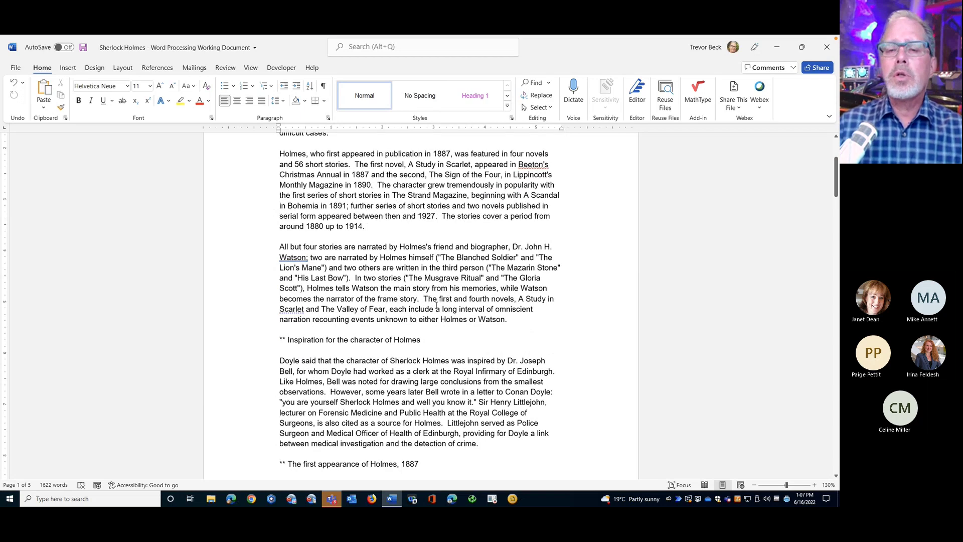
scroll(436, 305, "up", 4)
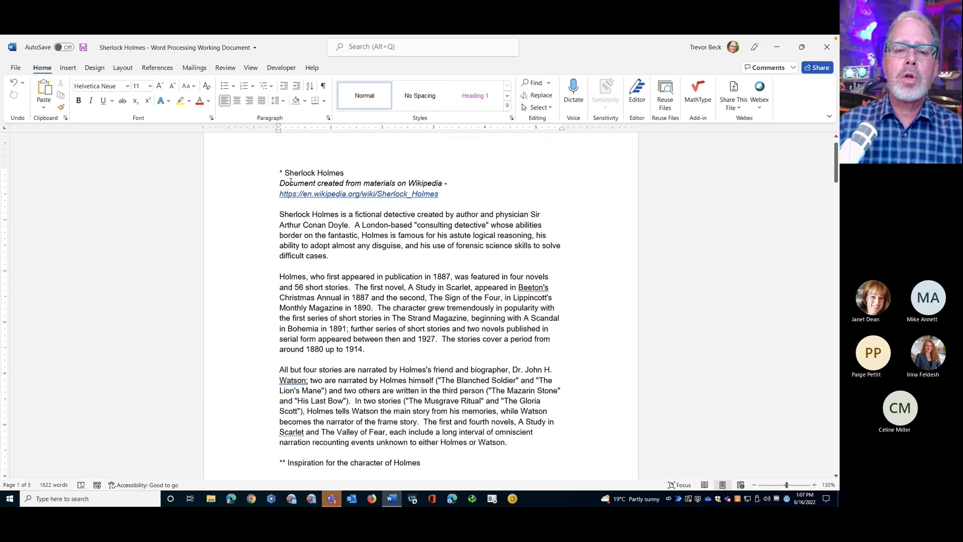
scroll(475, 284, "down", 20)
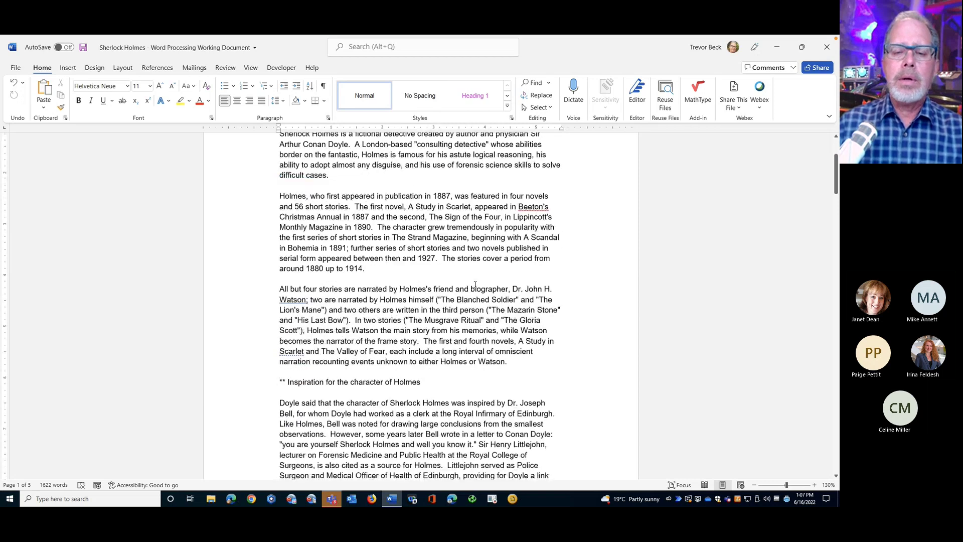
scroll(475, 284, "down", 3)
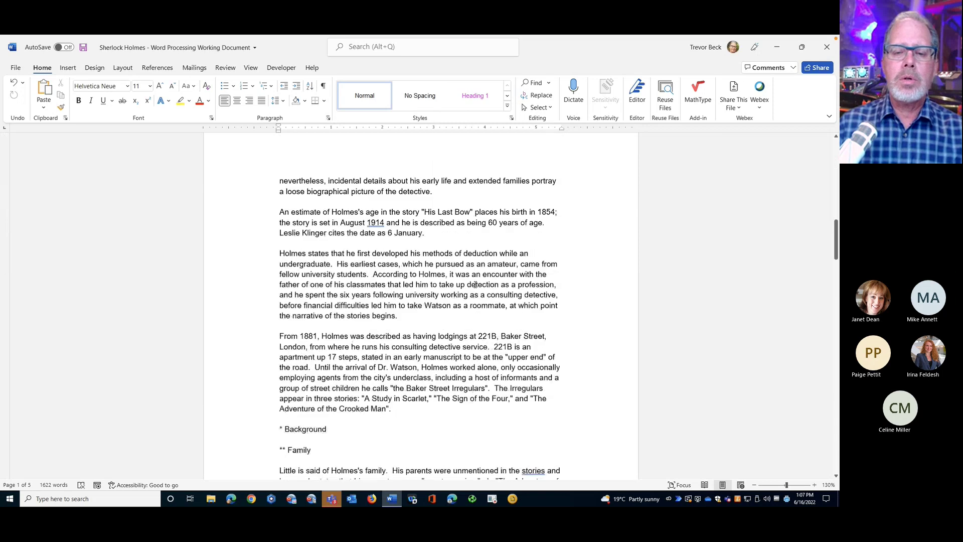
scroll(475, 285, "down", 16)
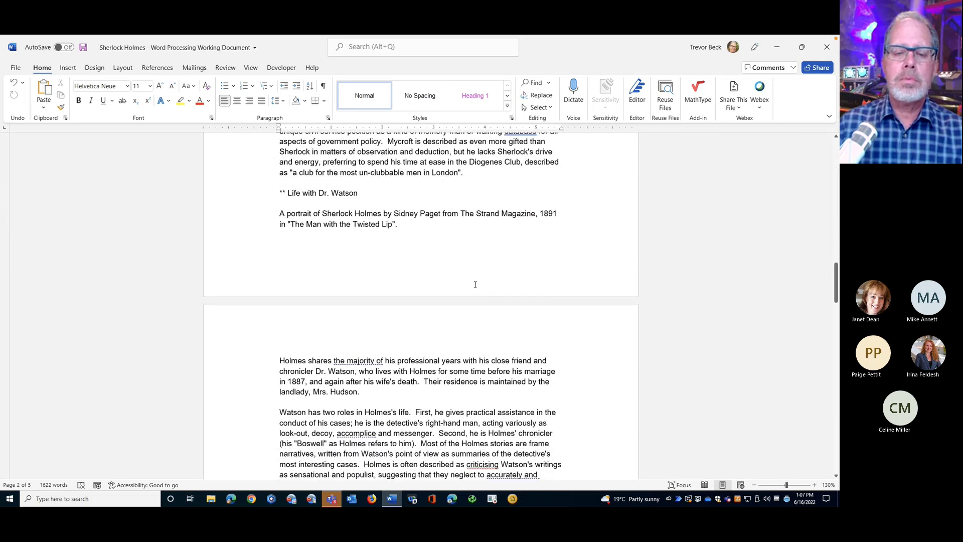
scroll(475, 285, "down", 6)
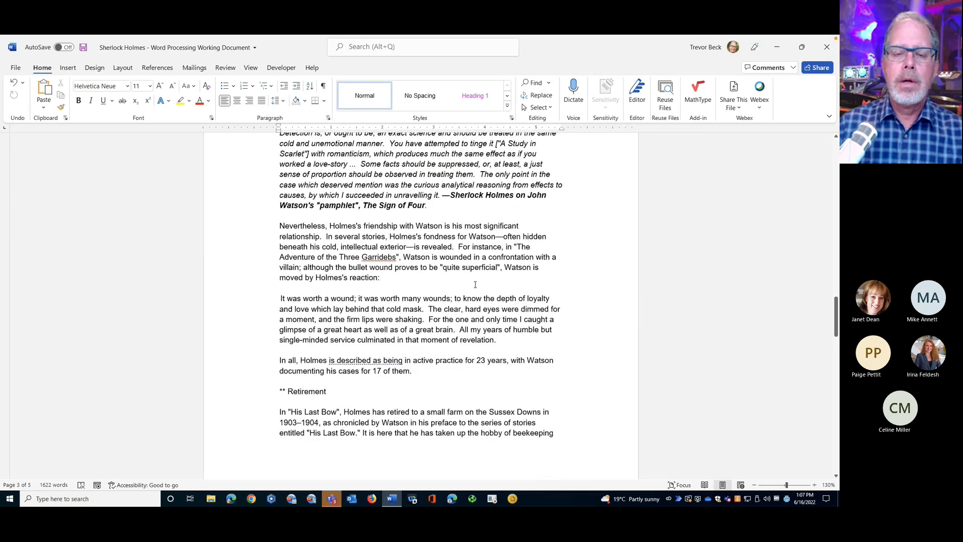
scroll(391, 304, "down", 2)
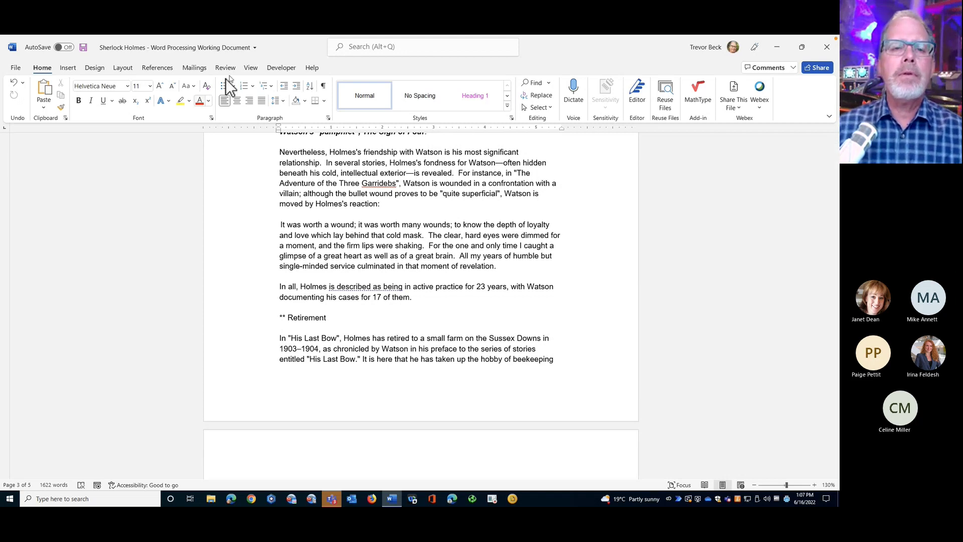
Step: Split the document window in two, showing the start of the document above the Retirement section
left_click(251, 68)
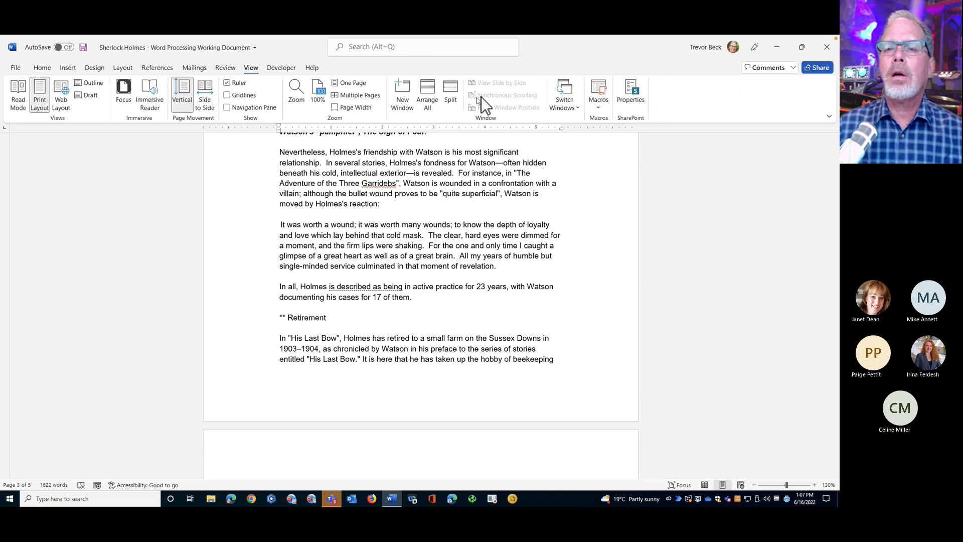
left_click(451, 95)
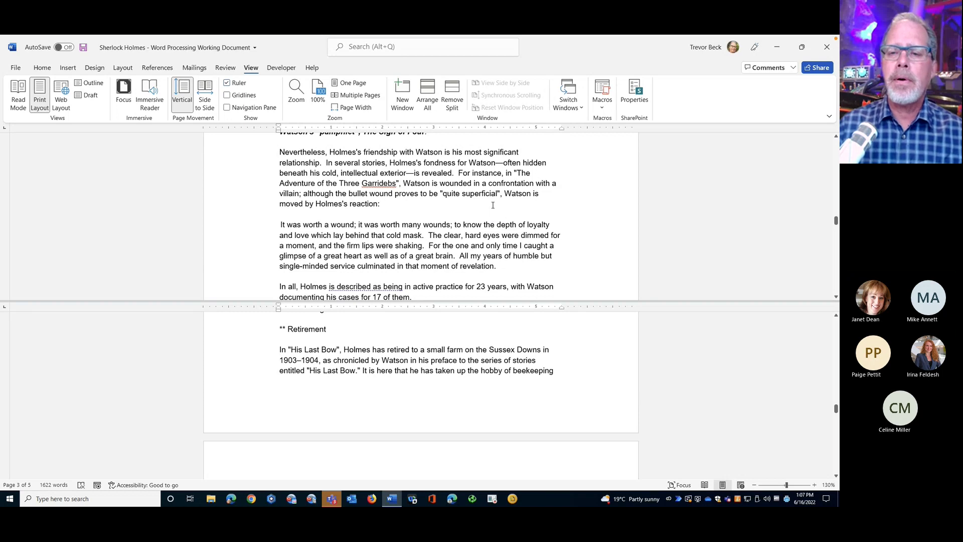
scroll(536, 204, "up", 15)
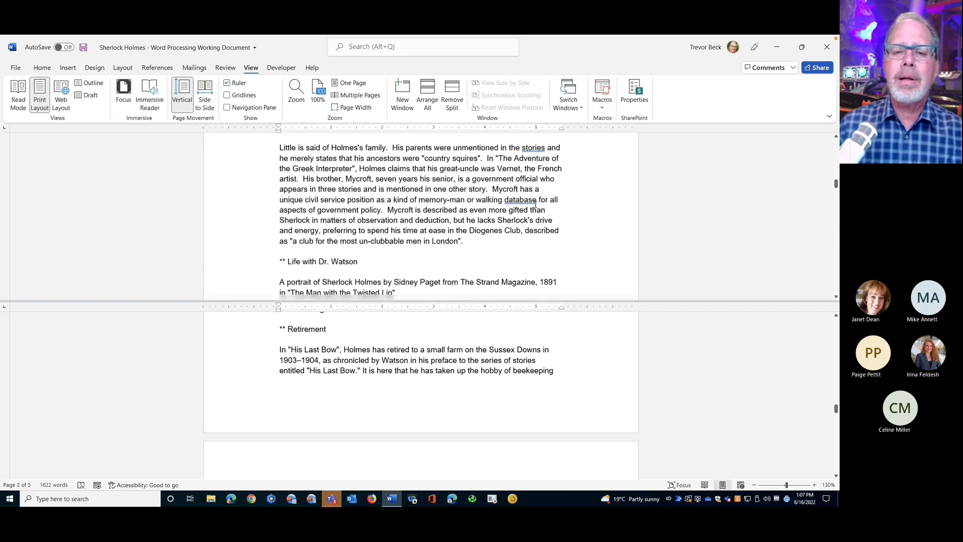
scroll(535, 205, "up", 15)
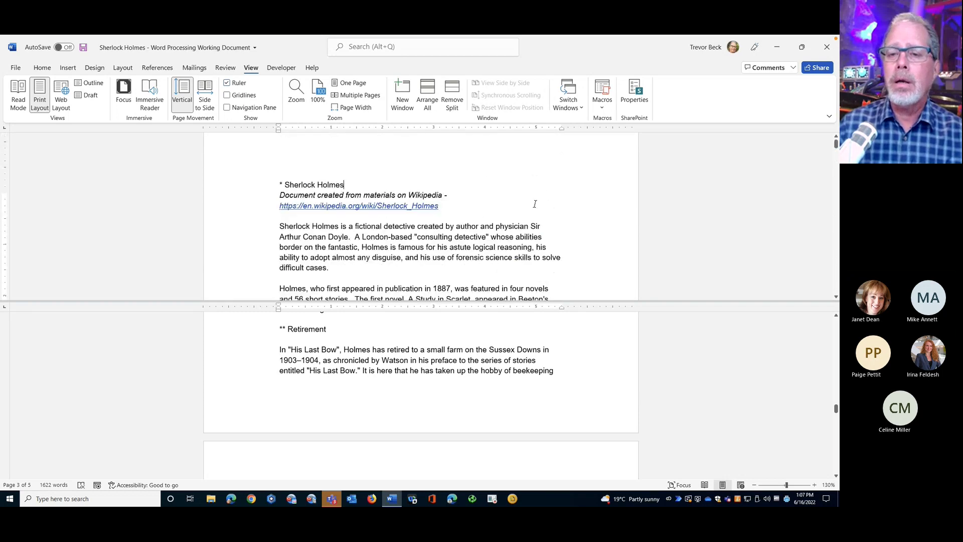
left_click(535, 205)
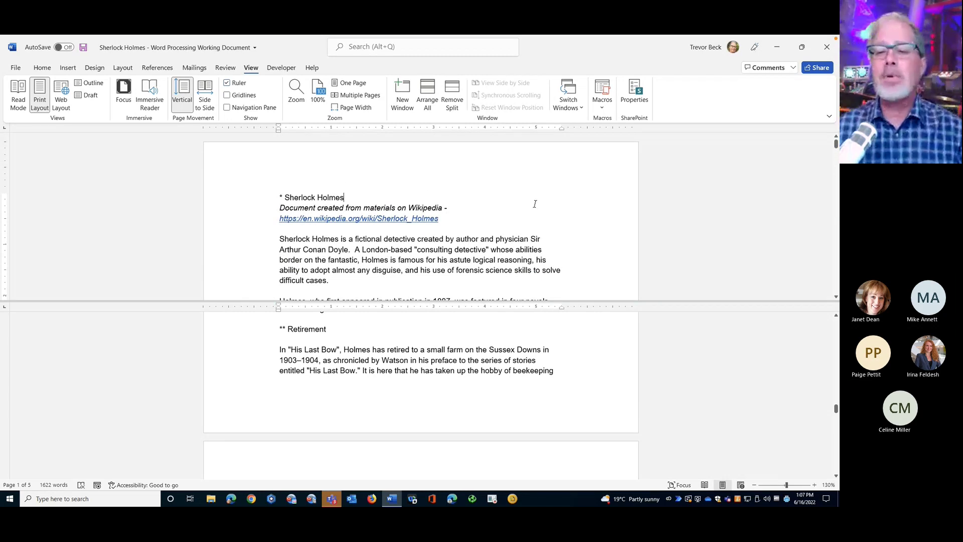
scroll(588, 206, "down", 3)
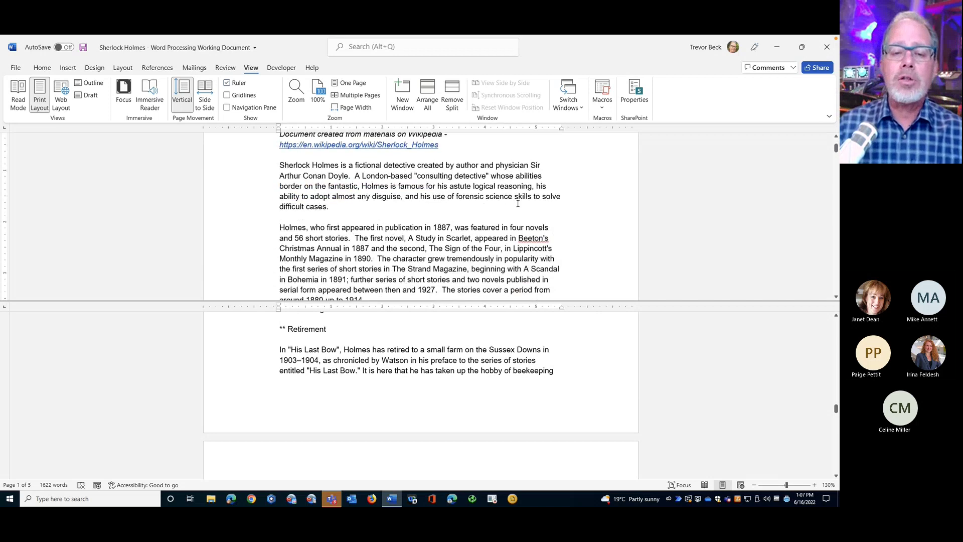
scroll(373, 207, "up", 2)
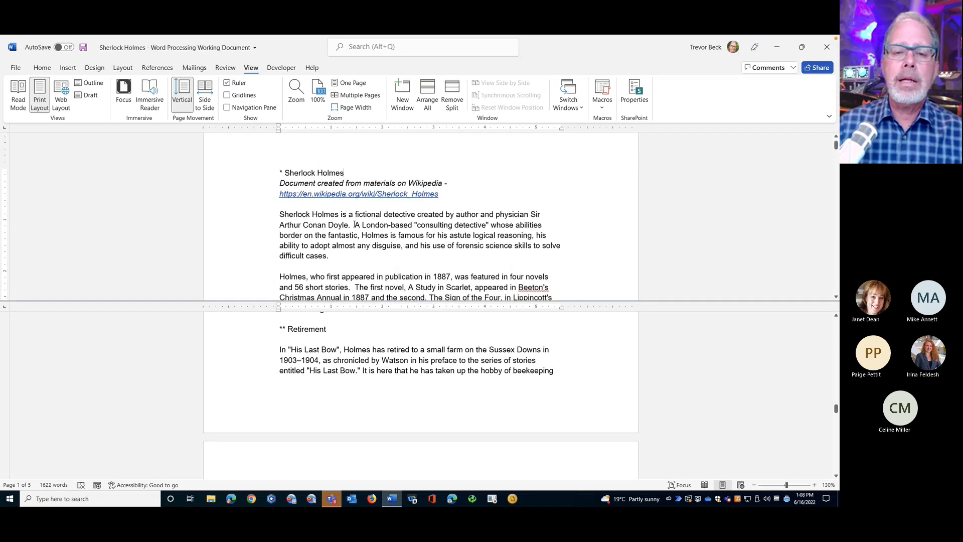
Step: Move the introduction's first sentence, "Sherlock Holmes is a fictional detective…", below the Retirement heading, set off by blank lines
left_click(350, 226, "ctrl")
key("ctrl+c")
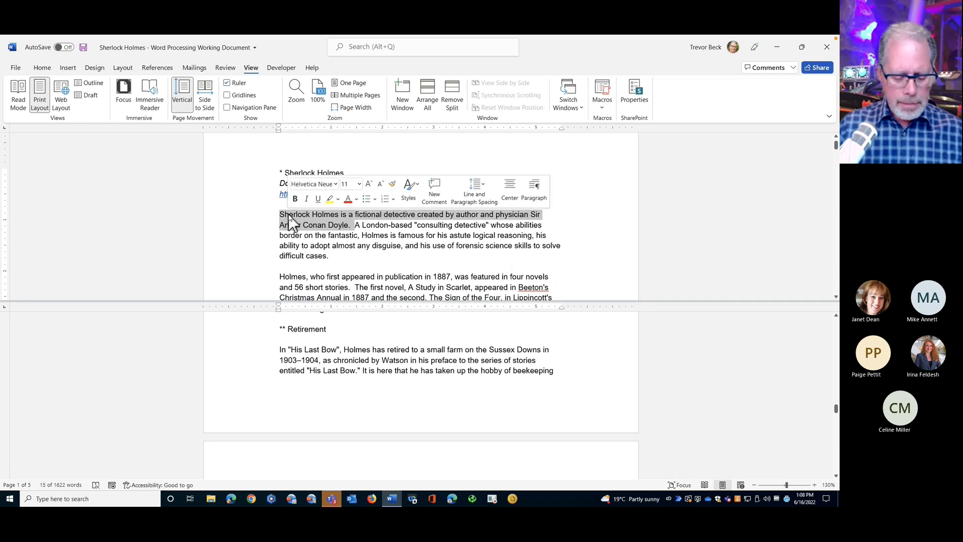
key("Delete")
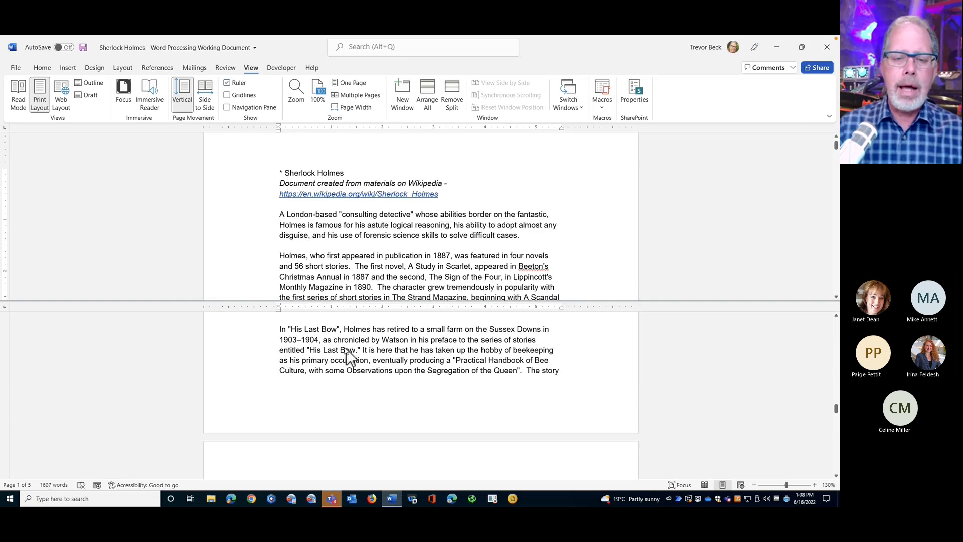
scroll(320, 345, "up", 2)
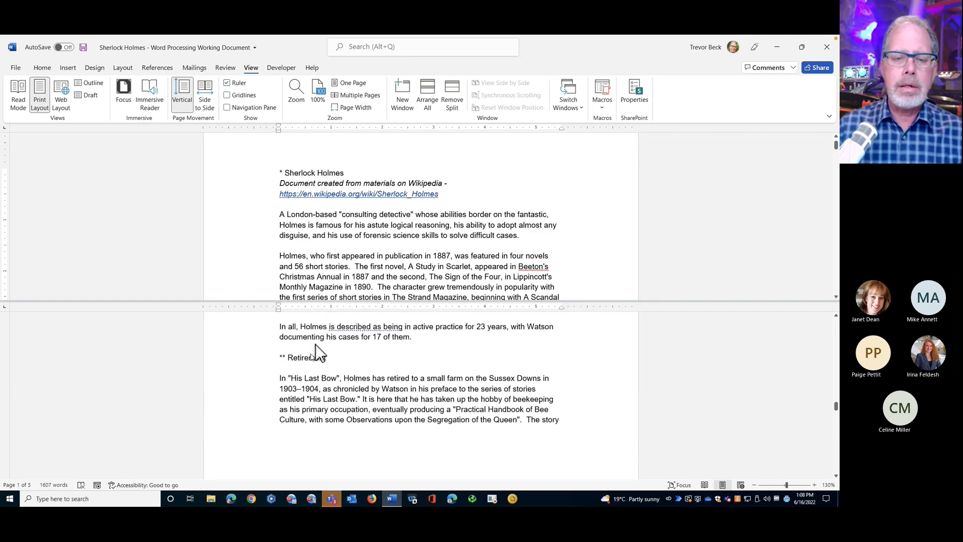
left_click(297, 369)
key("ctrl+v")
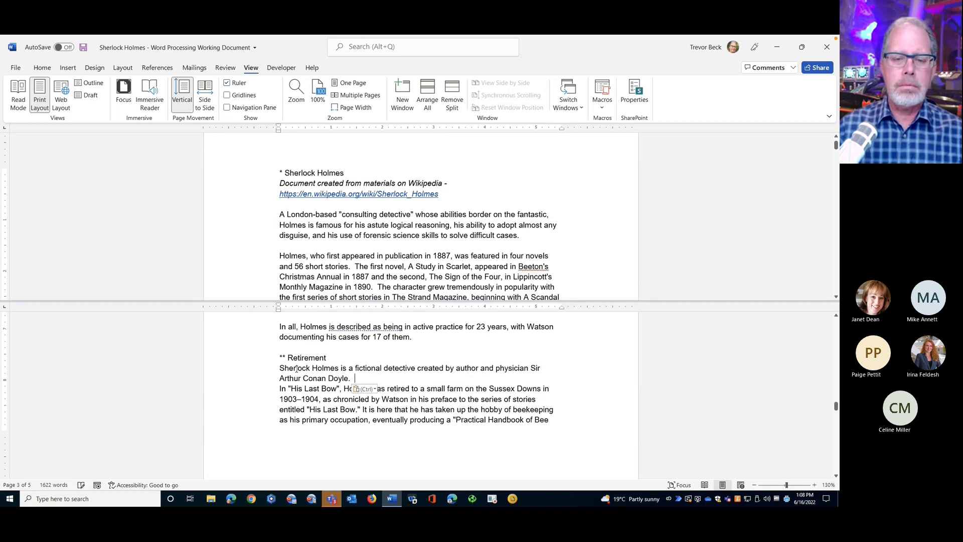
key("Return")
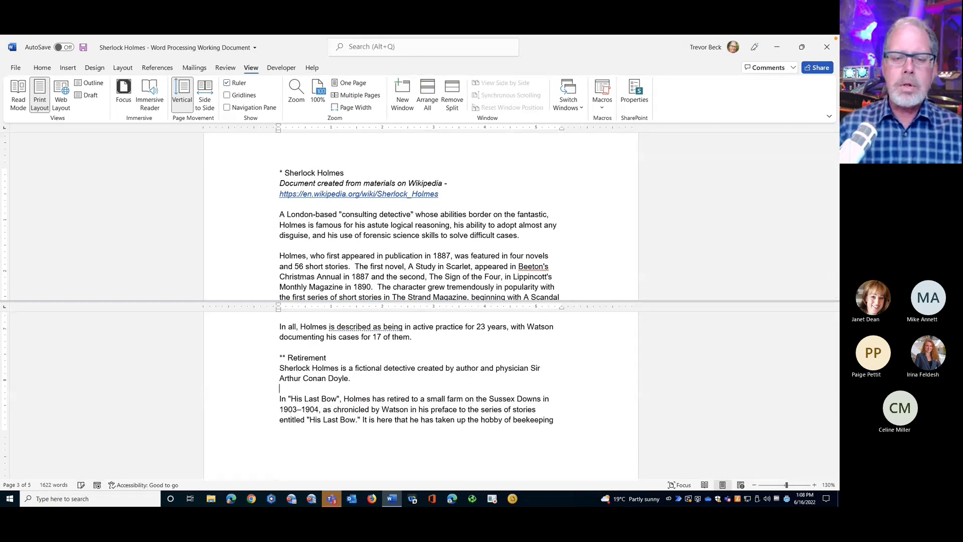
left_click(337, 358)
key("Return")
Step: Move the introduction paragraph starting "A London-based" from the upper pane to directly below the Retirement heading in the lower pane
scroll(403, 258, "down", 2)
left_click(525, 187)
left_click_drag(525, 186, 265, 168)
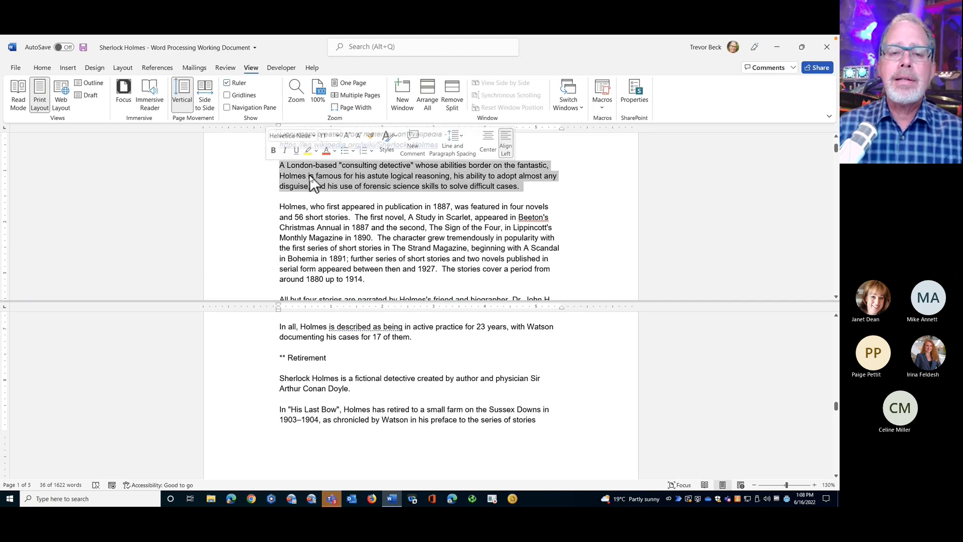
left_click_drag(333, 184, 307, 368)
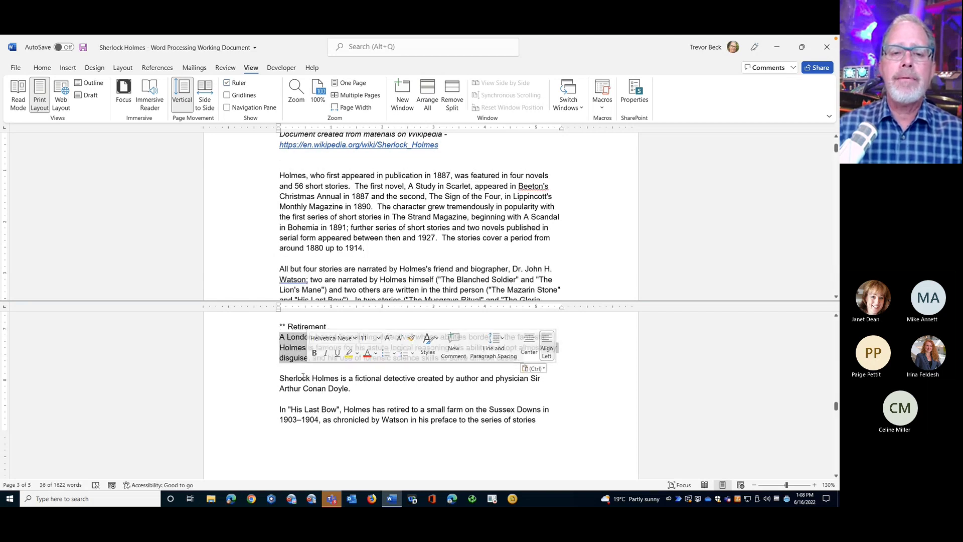
left_click(331, 164)
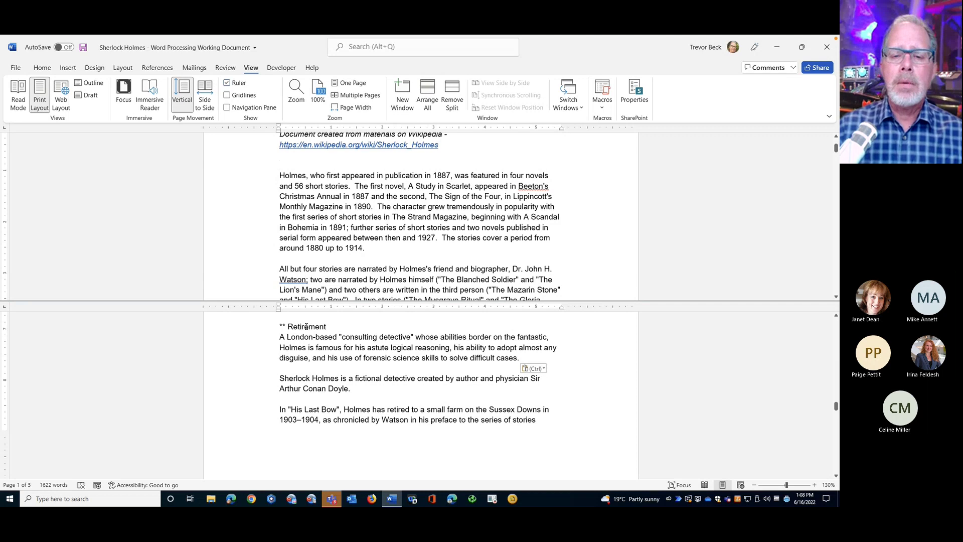
Step: Check the moved paragraphs around the Retirement heading and remove the window split
scroll(308, 361, "down", 3)
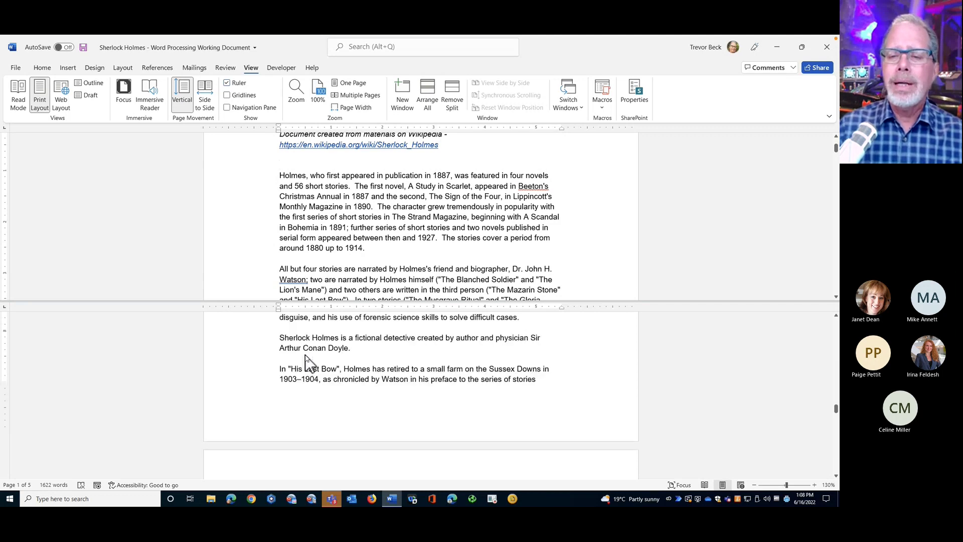
scroll(308, 361, "up", 4)
scroll(309, 360, "up", 1)
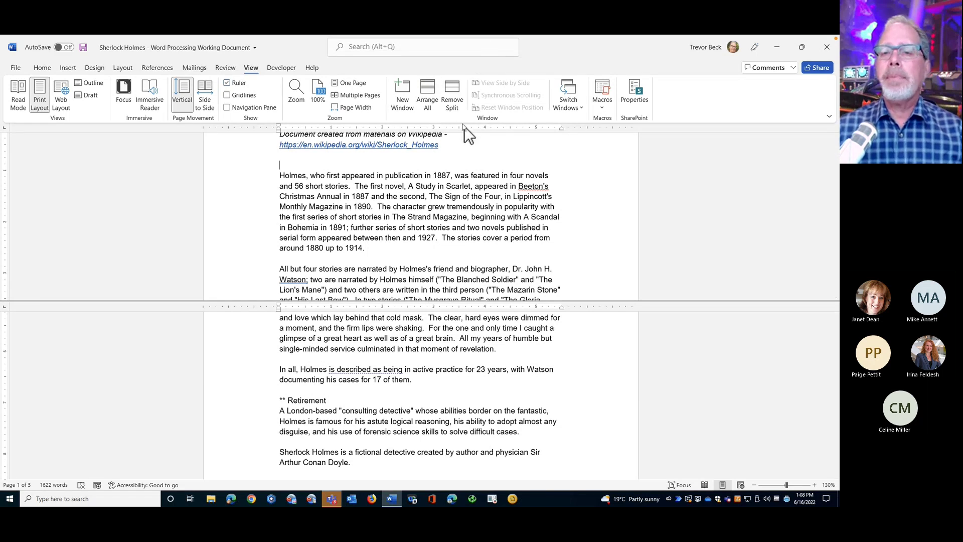
double_click(776, 301)
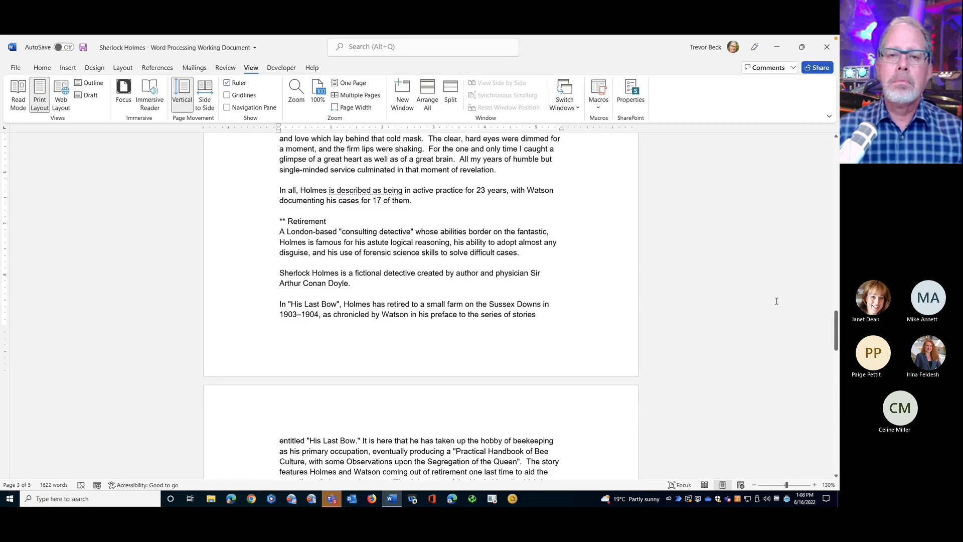
Step: Open a second window of the Sherlock Holmes document, glance at the June 16, 2022 agenda in the browser, and close the second window
left_click(402, 89)
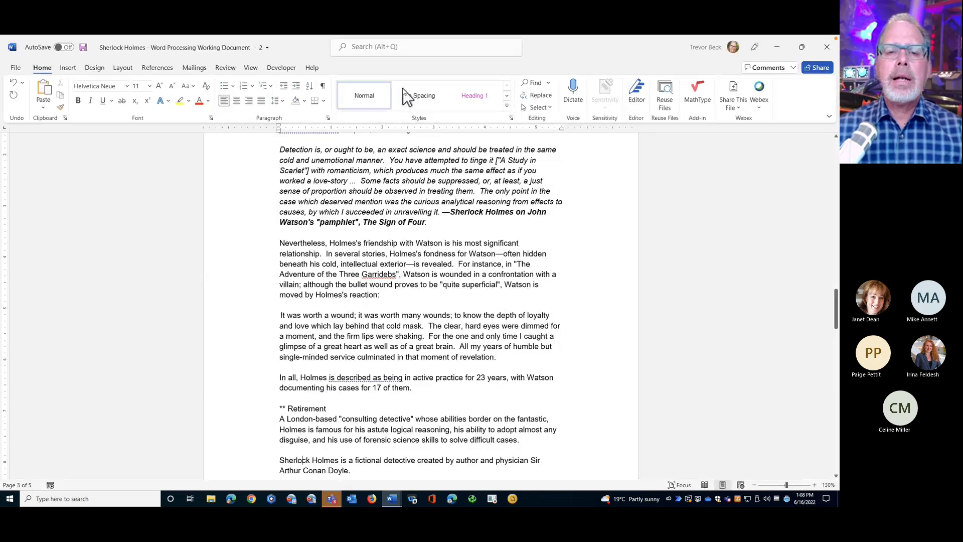
scroll(420, 208, "down", 4)
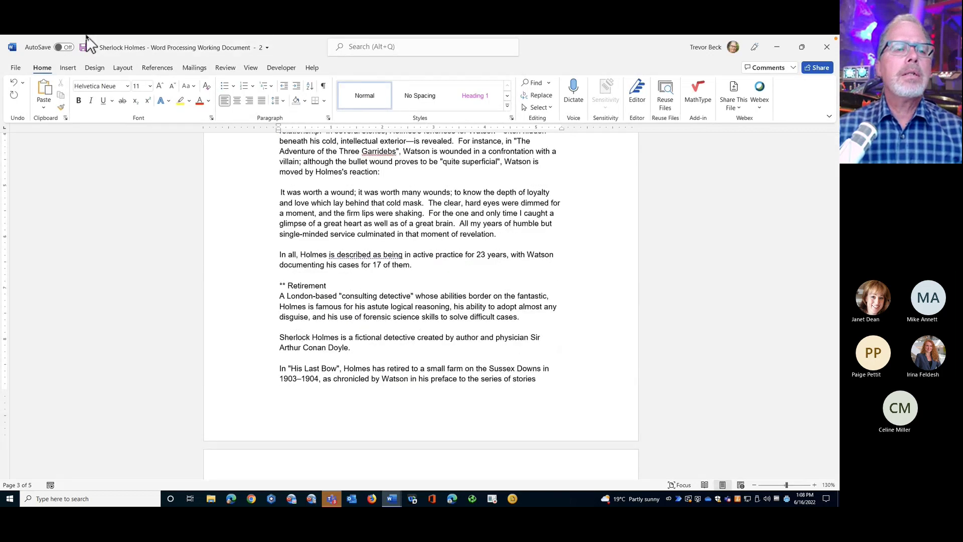
key("ctrl+Left")
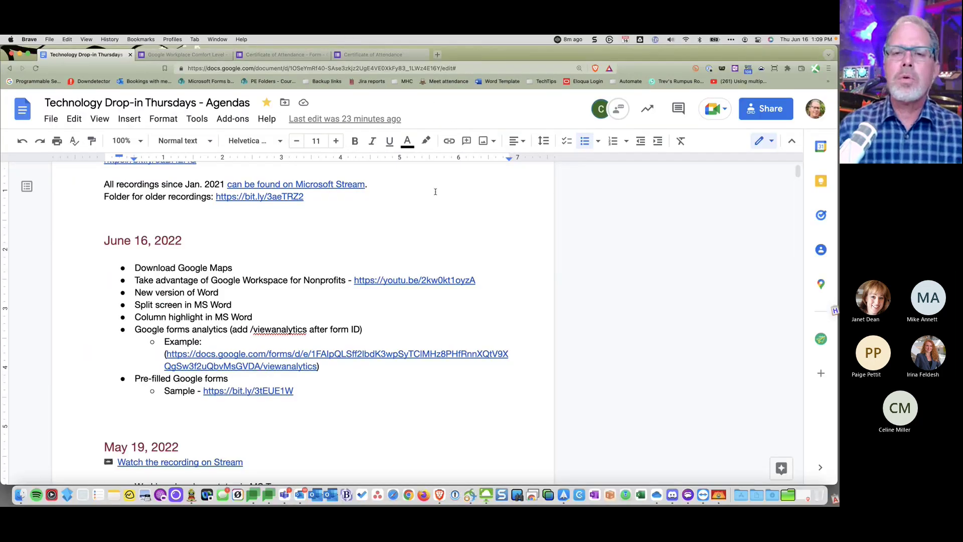
key("ctrl+Right")
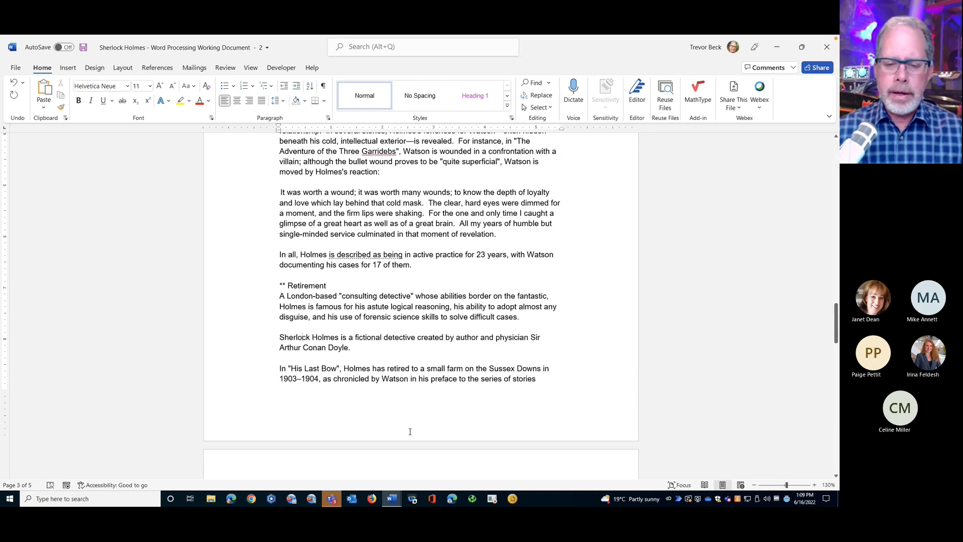
right_click(392, 500)
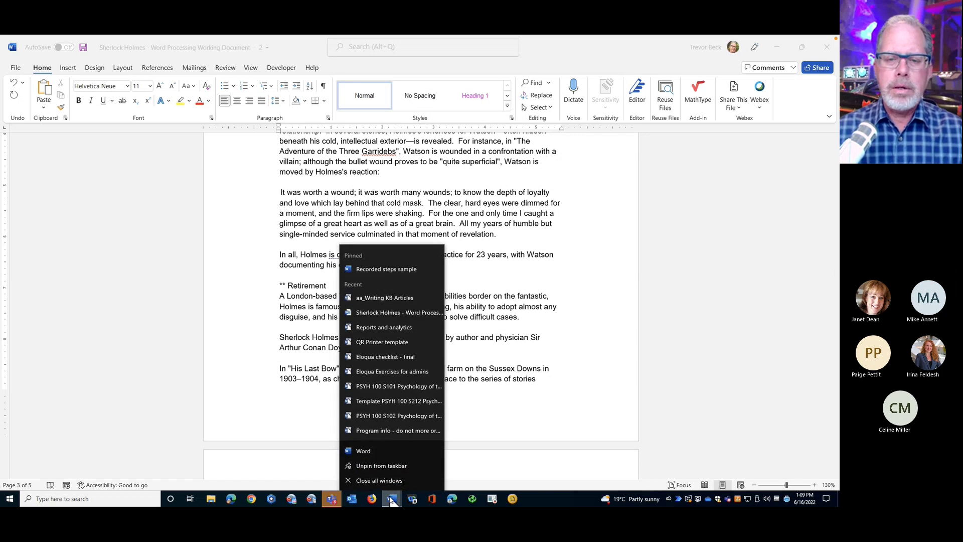
left_click(617, 319)
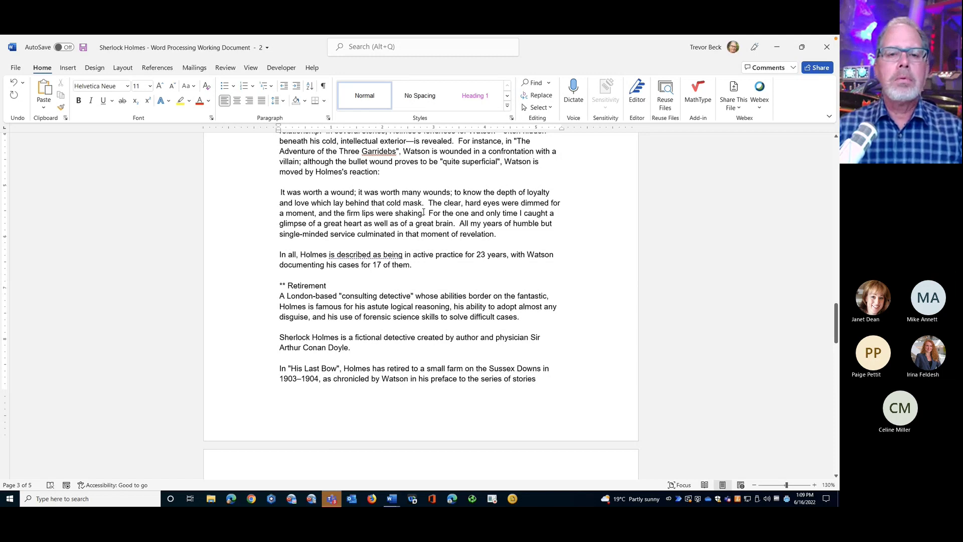
key("ctrl+w")
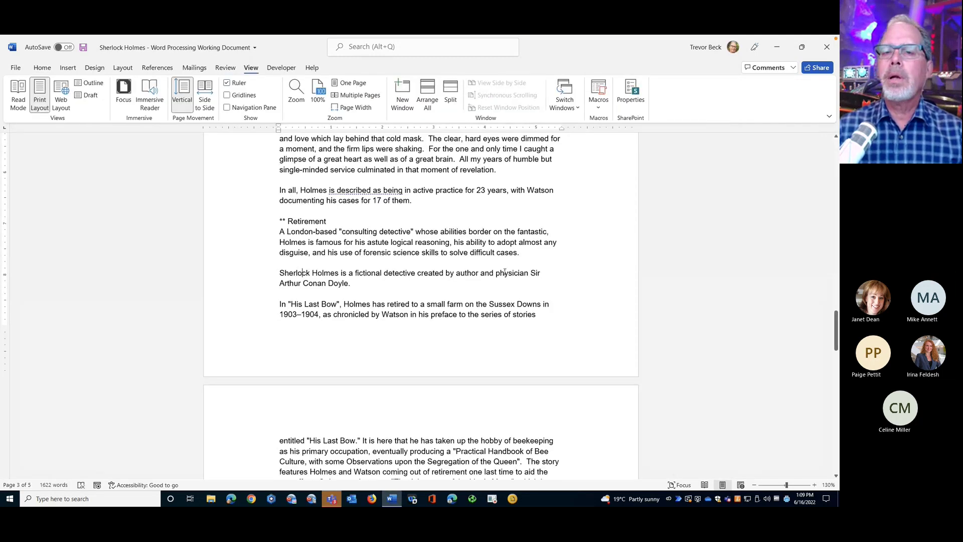
Step: In the Summary section, display the formatting marks, examine the tabbed text and the Sherlock Holmes description, and hide the marks again
scroll(505, 271, "up", 2)
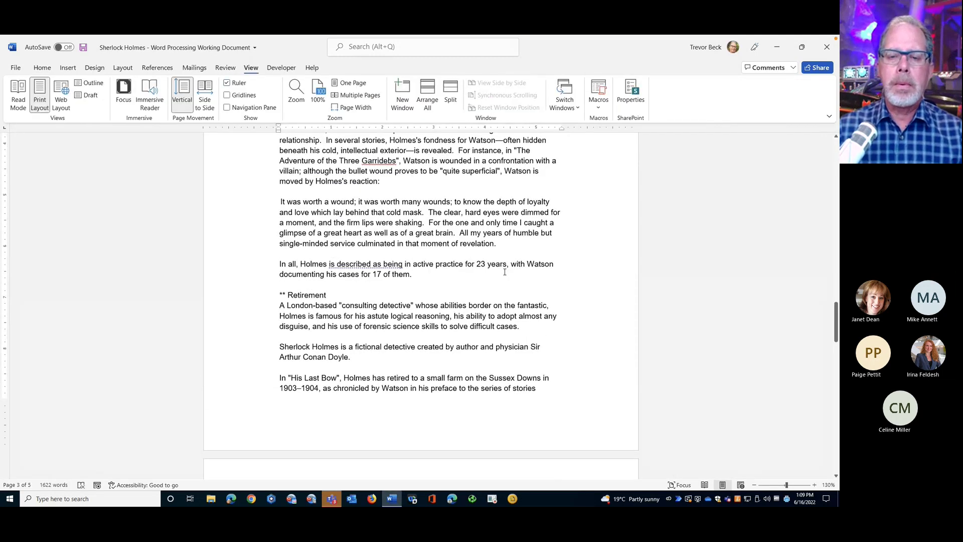
scroll(505, 272, "down", 7)
scroll(505, 272, "down", 4)
scroll(505, 272, "down", 4)
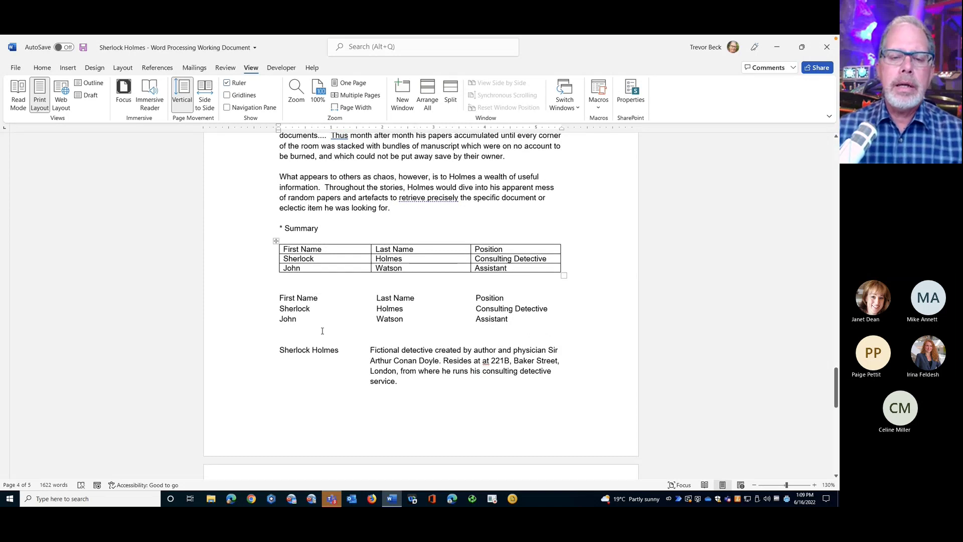
left_click(42, 67)
left_click(325, 87)
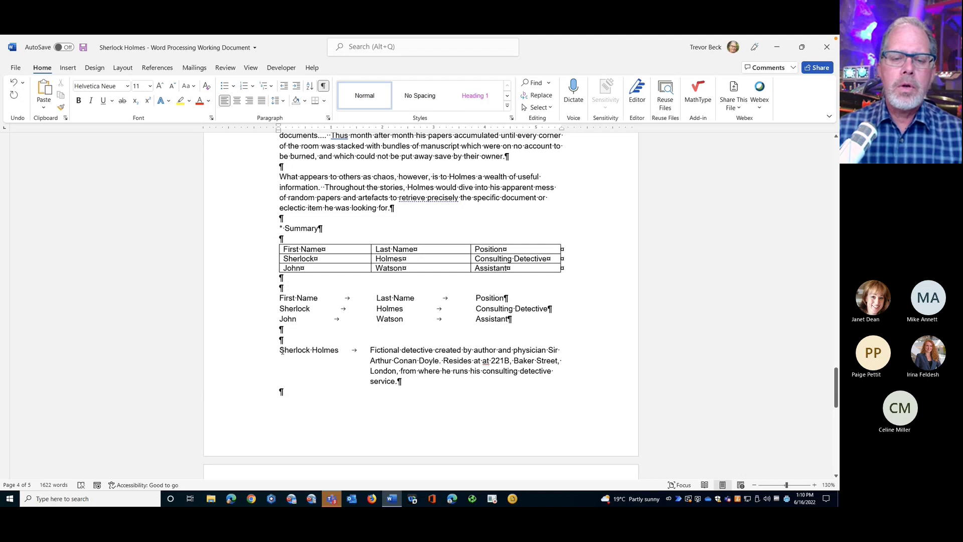
left_click_drag(287, 350, 417, 382)
left_click(459, 384)
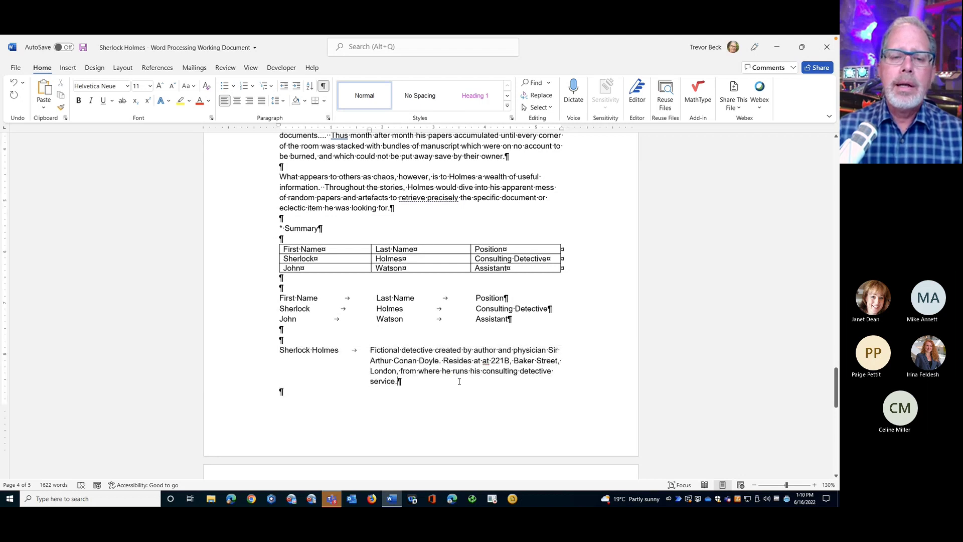
left_click(323, 86)
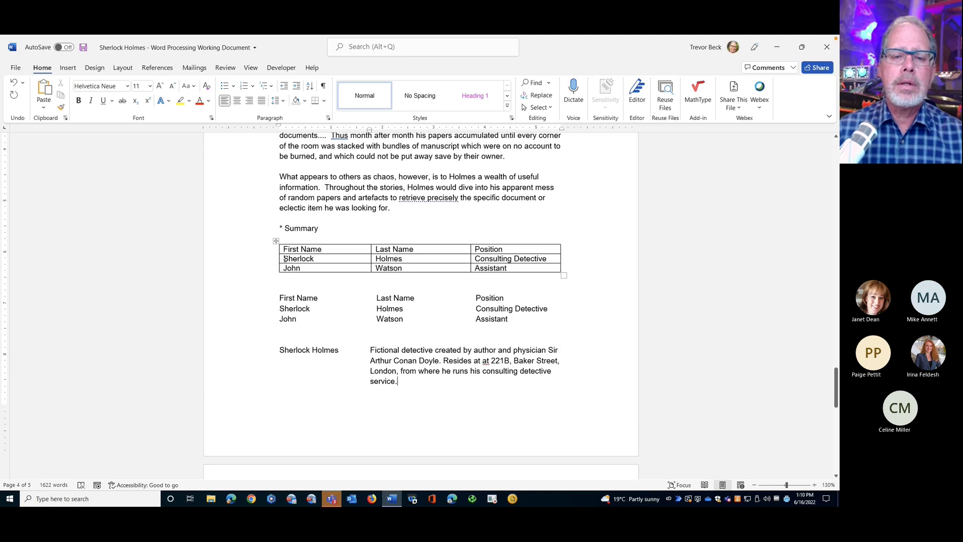
Step: Select the Sherlock and John cells in the table, and try selecting the same column in the tabbed list with formatting marks shown
left_click_drag(285, 258, 301, 268)
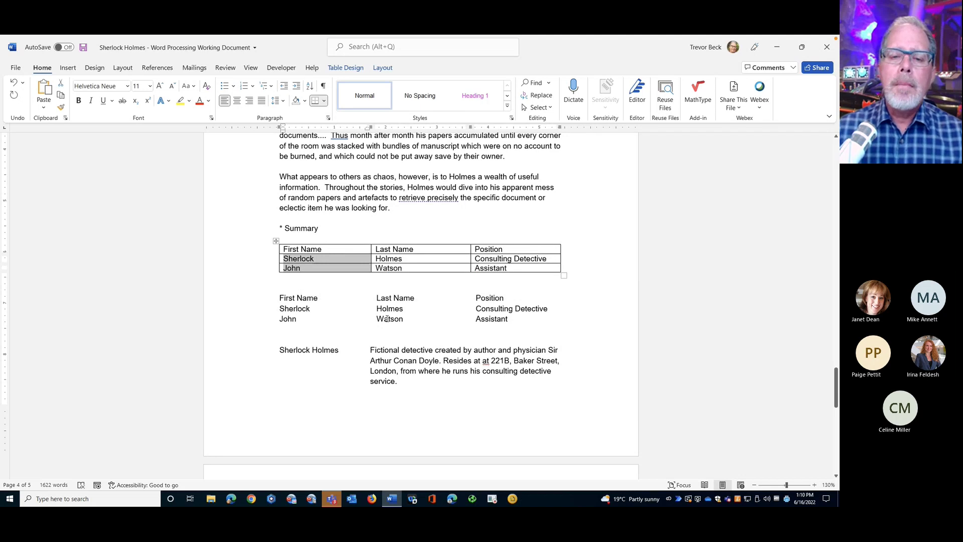
left_click(664, 224)
left_click(324, 86)
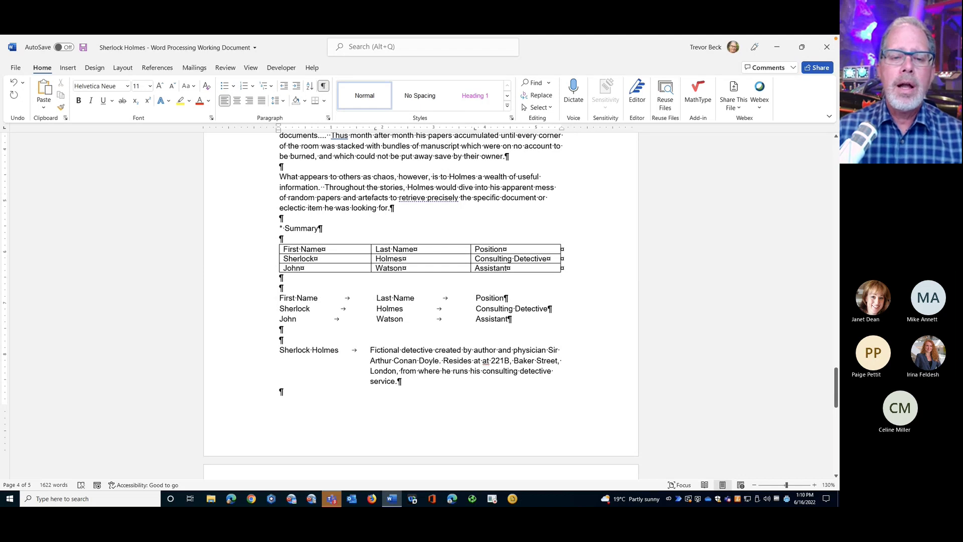
left_click_drag(280, 298, 289, 315)
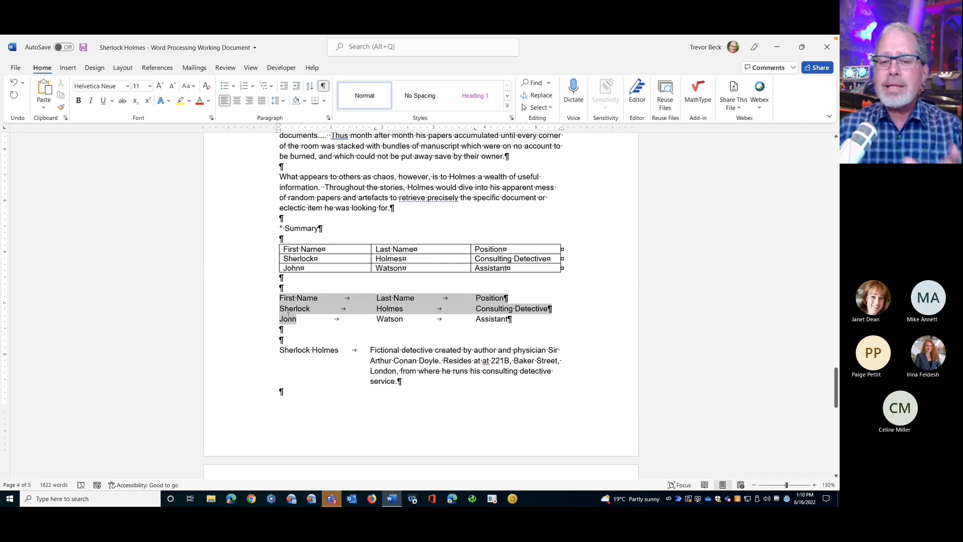
left_click_drag(289, 315, 475, 319)
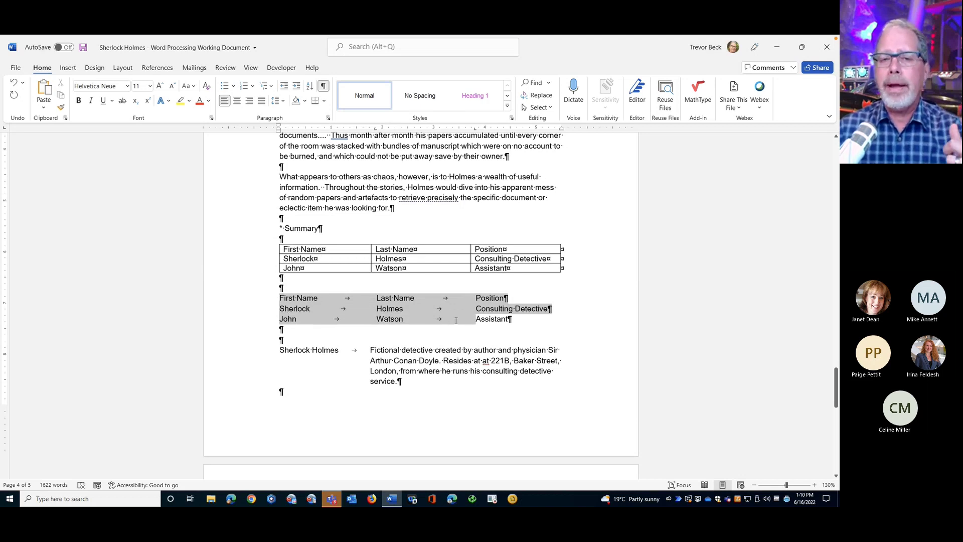
left_click(323, 86)
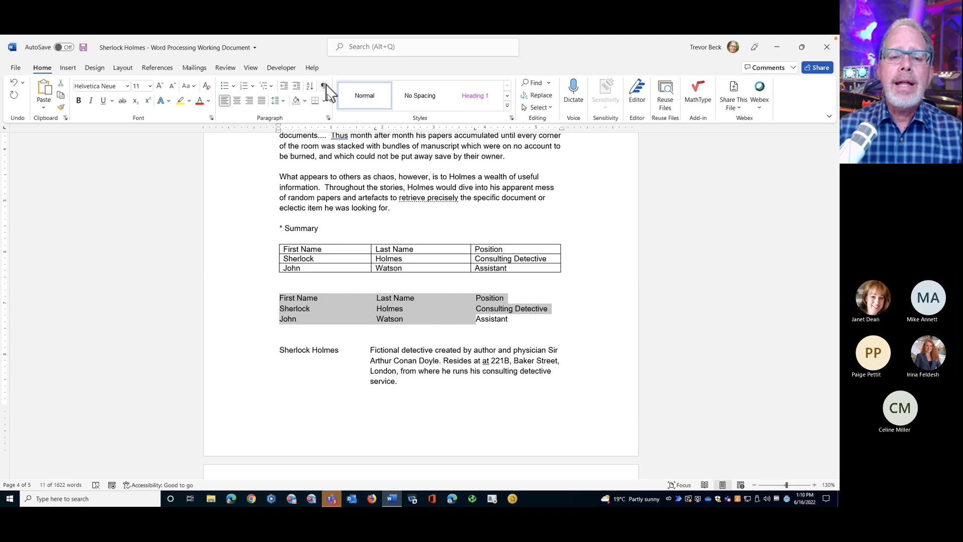
left_click(523, 320)
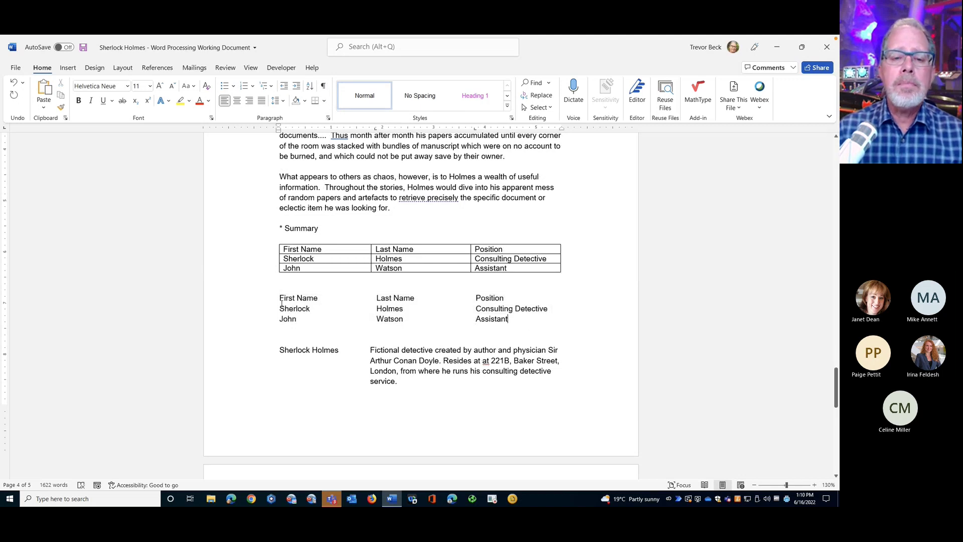
Step: Select only Sherlock and John in the tabbed list as a vertical block, and clear the selection
key("alt")
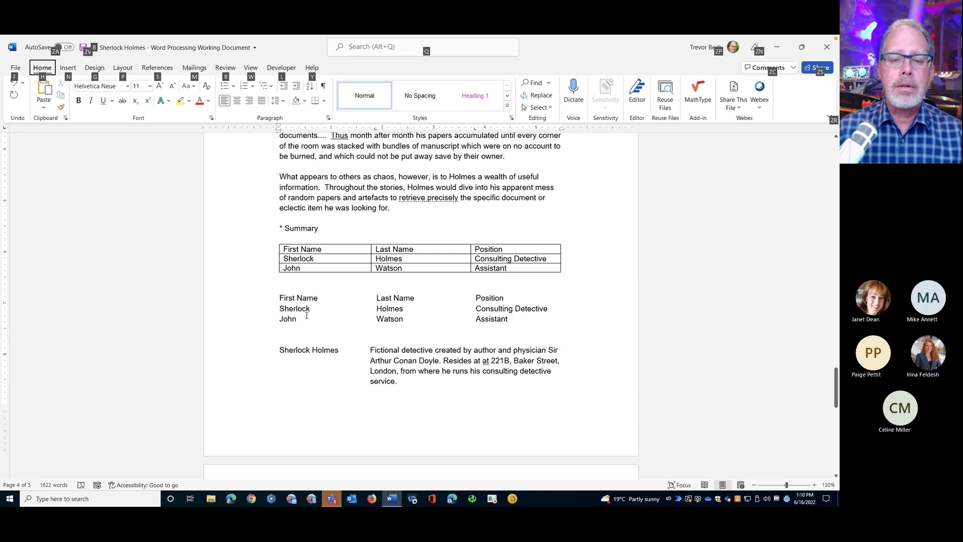
key("Escape")
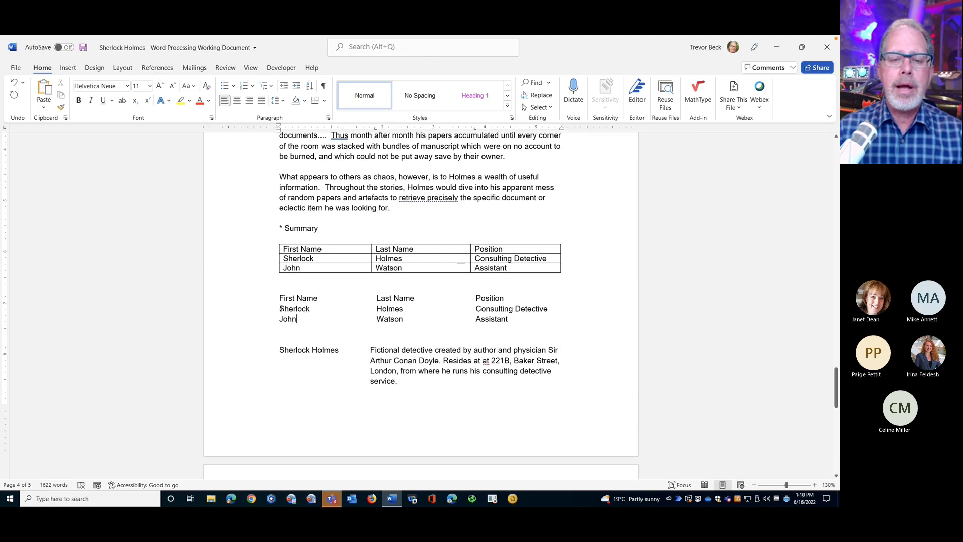
left_click_drag(282, 309, 313, 322)
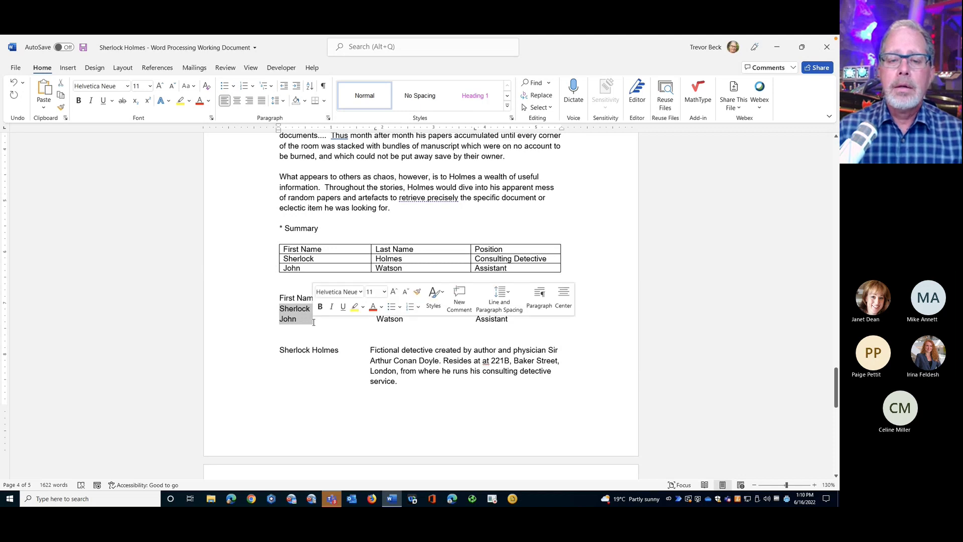
left_click(439, 361)
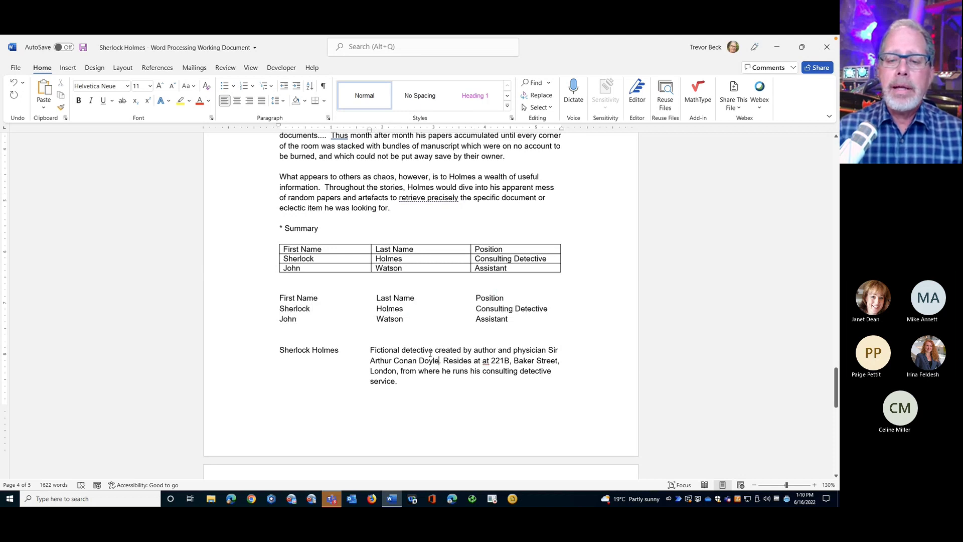
Step: Bold a vertical block of text spanning the first three lines of the Sherlock Holmes description, from "detective created" to "from where he runs"
left_click(402, 350)
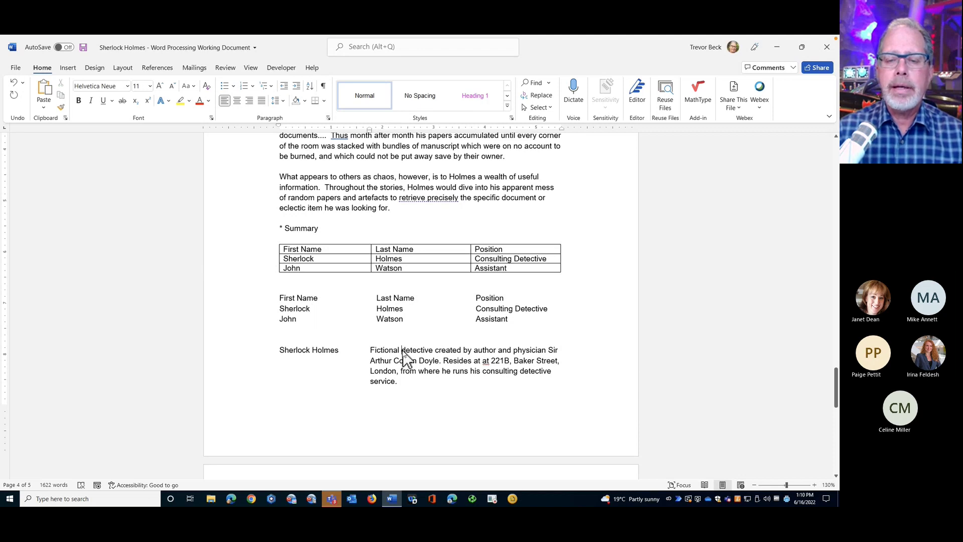
left_click_drag(403, 350, 461, 371)
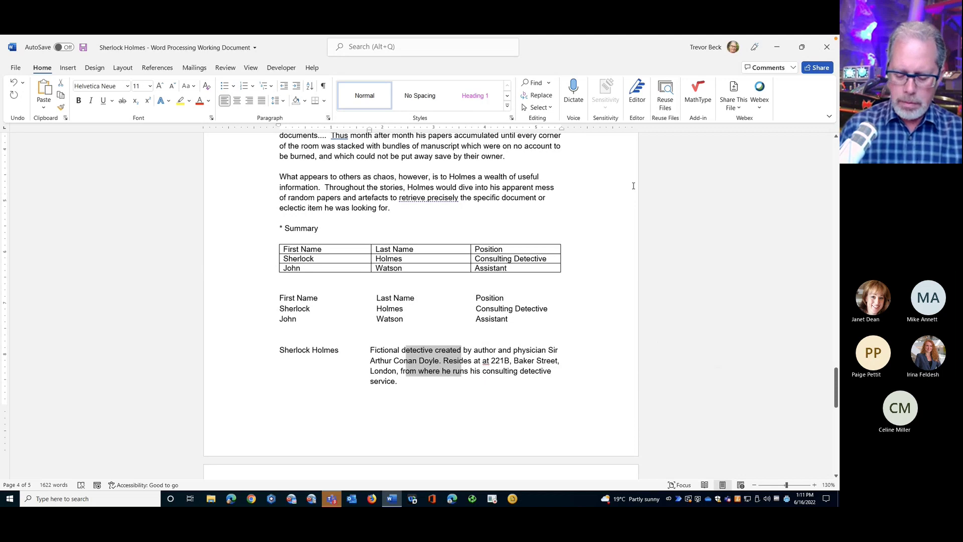
key("ctrl+b")
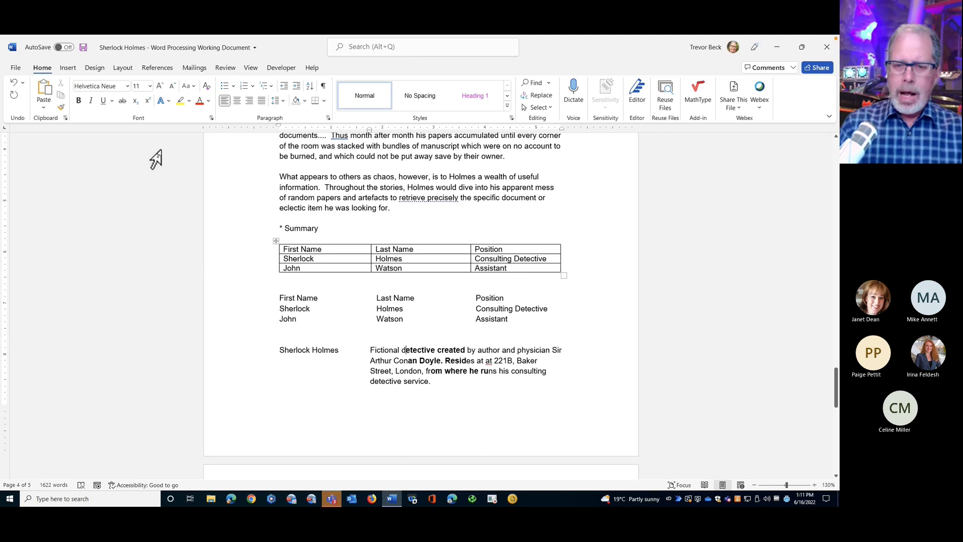
Step: Switch to the Technology Drop-in Thursdays agenda in Google Docs and review the Google forms analytics item under June 16, 2022
key("ctrl+Left")
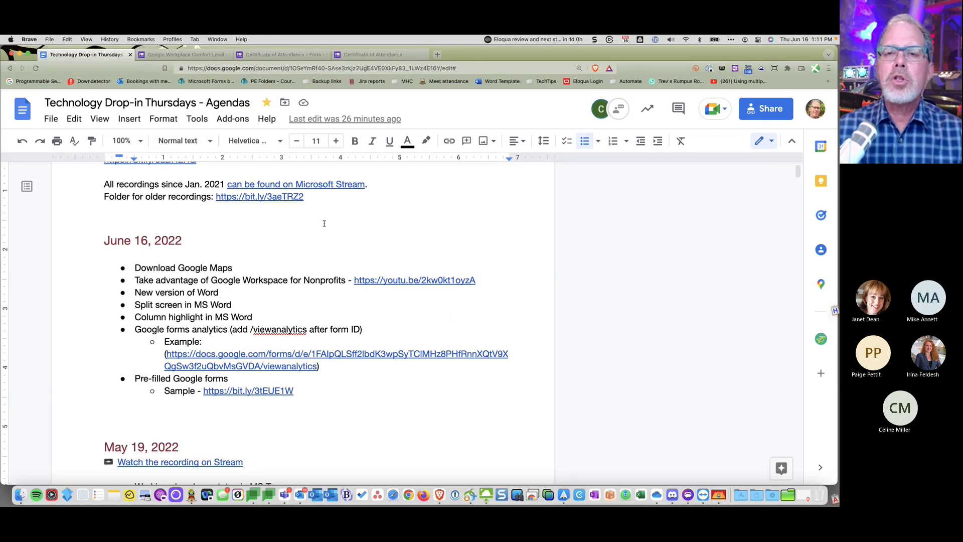
scroll(324, 224, "down", 1)
scroll(324, 224, "down", 1)
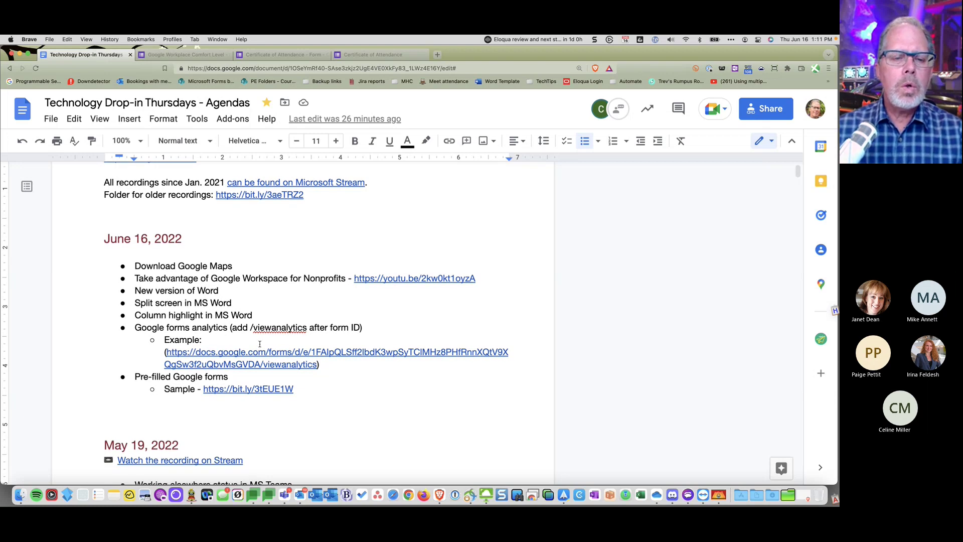
Step: Open the Google Workplace Comfort Level form and examine its response summary charts for Mobile device and Project communication
left_click(186, 55)
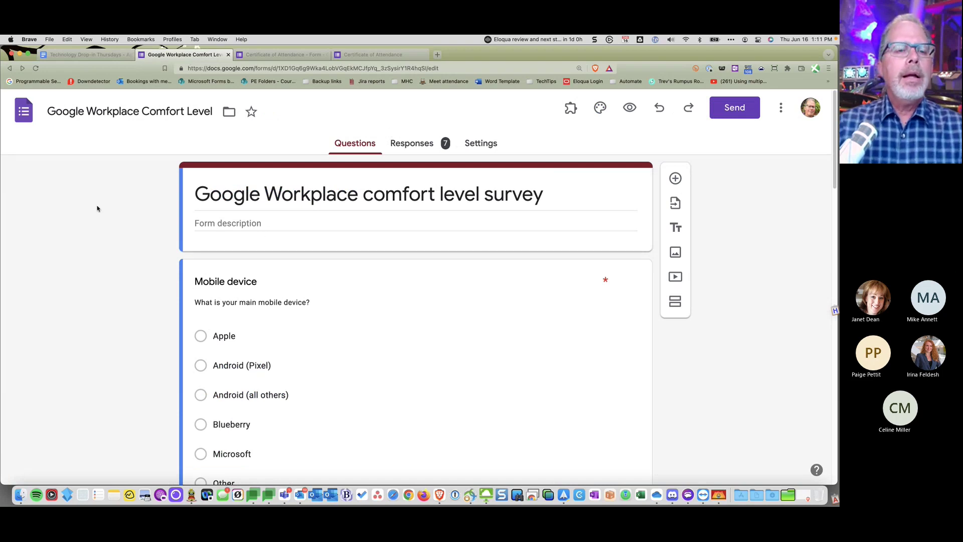
left_click(410, 150)
scroll(408, 204, "down", 5)
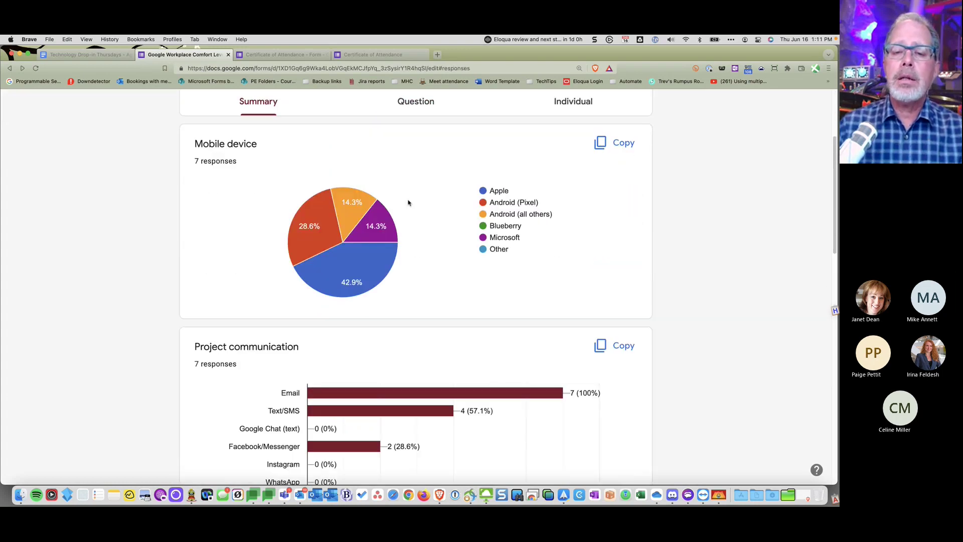
Step: Examine the form's response summary charts, from Mobile device and Project communication to Google Apps Comfort level and Specific Skills
scroll(408, 203, "down", 10)
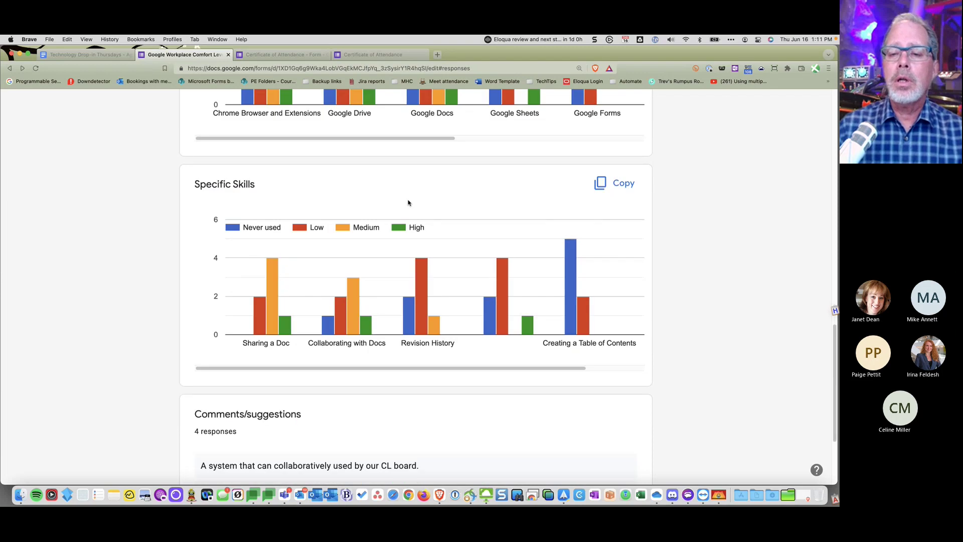
scroll(408, 203, "up", 9)
scroll(409, 203, "up", 10)
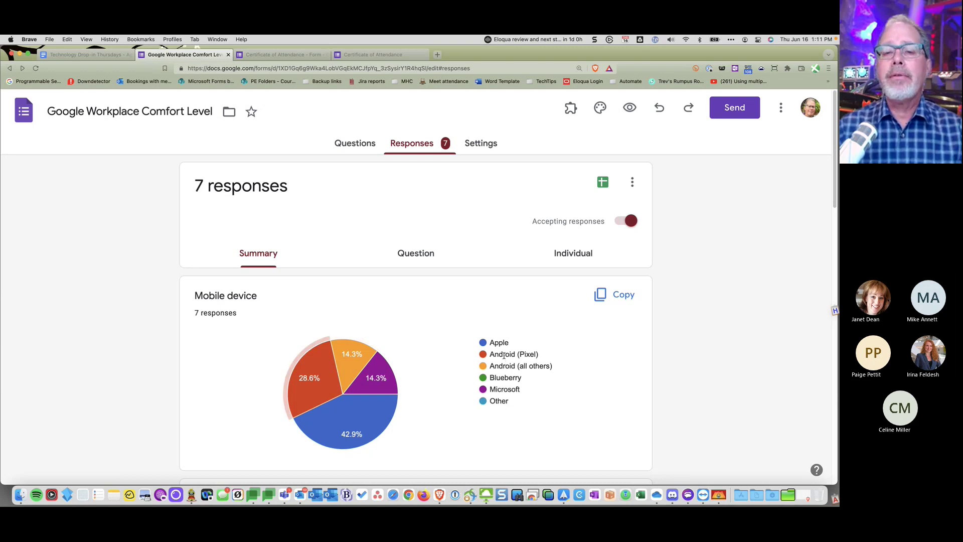
scroll(504, 355, "down", 1)
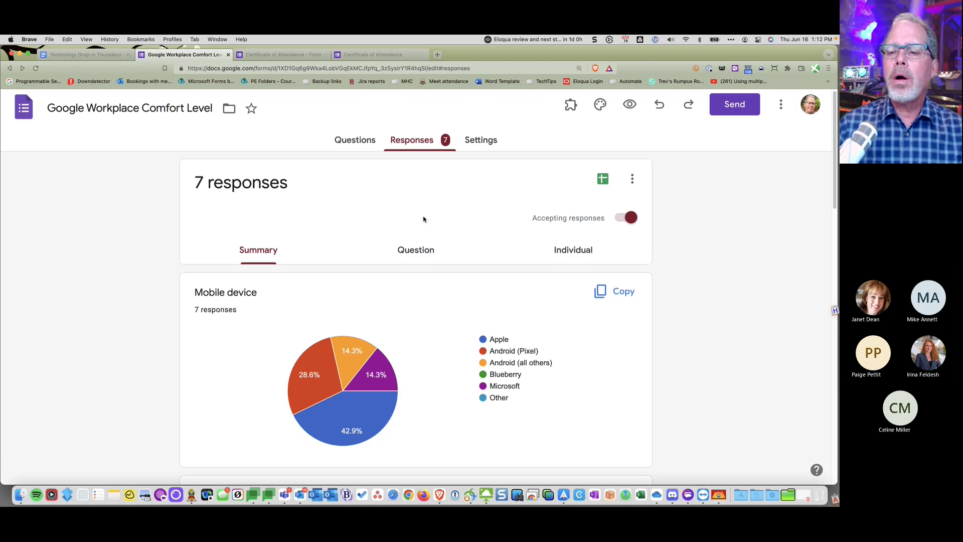
scroll(424, 216, "down", 3)
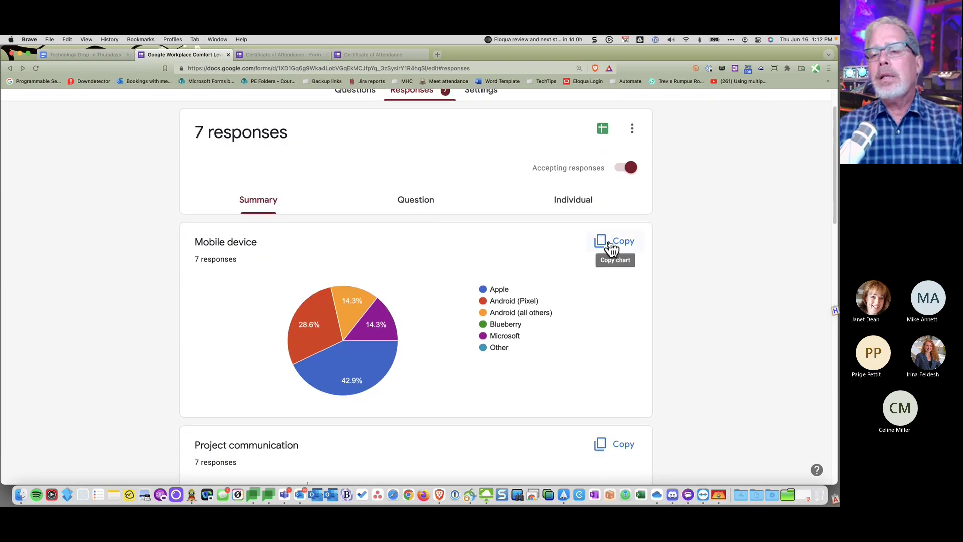
scroll(611, 247, "down", 9)
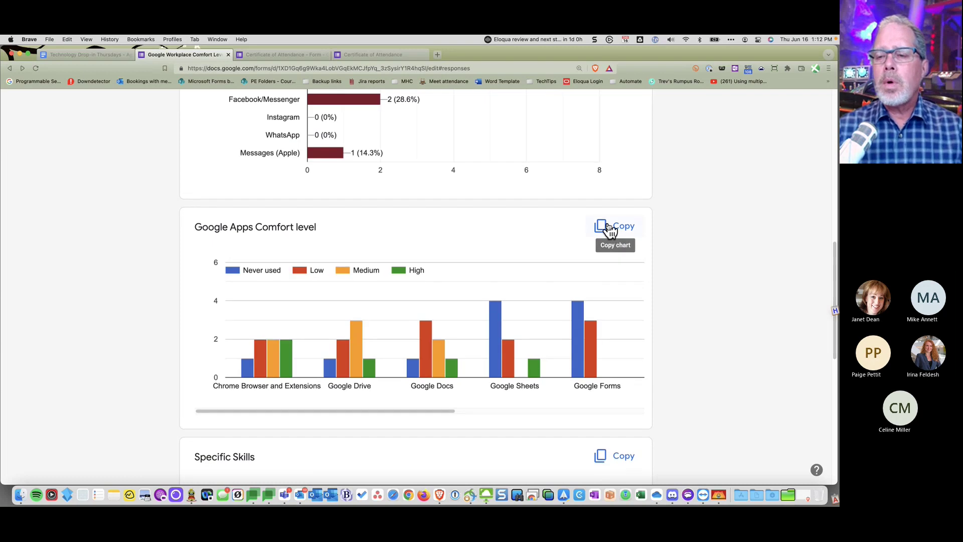
scroll(612, 236, "up", 5)
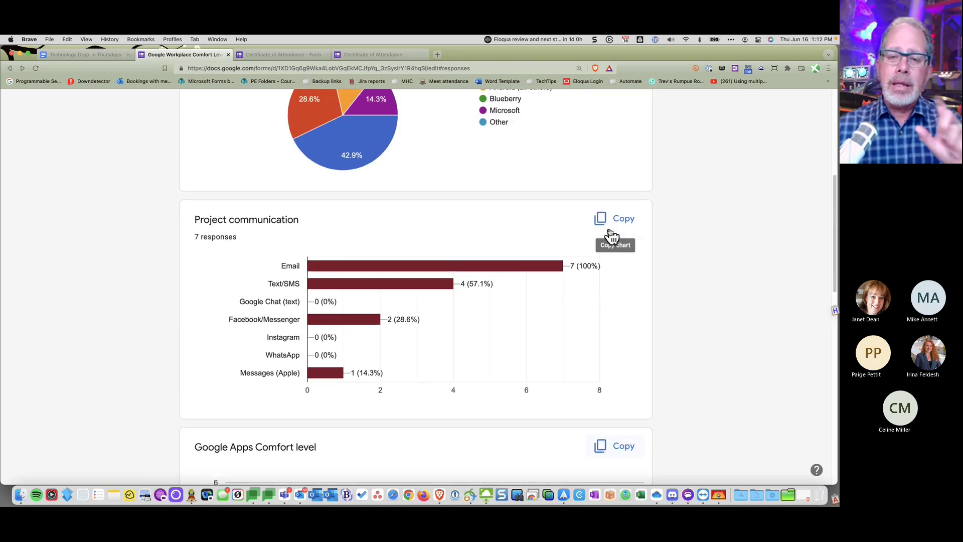
scroll(508, 163, "up", 2)
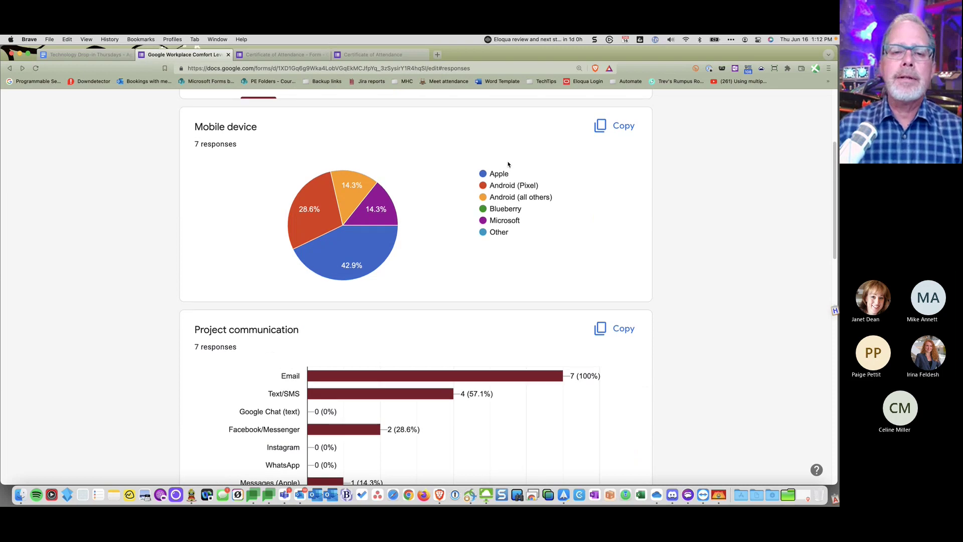
scroll(508, 163, "up", 3)
scroll(497, 153, "up", 2)
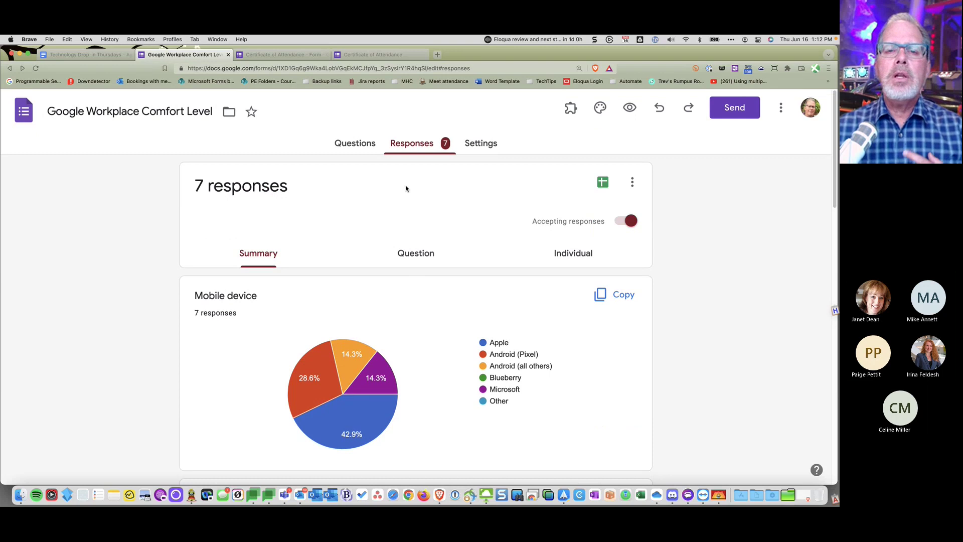
Step: Check the analytics tip in the agenda document and load the form's address with "viewanalytics" in place of everything after the form ID
left_click(429, 69)
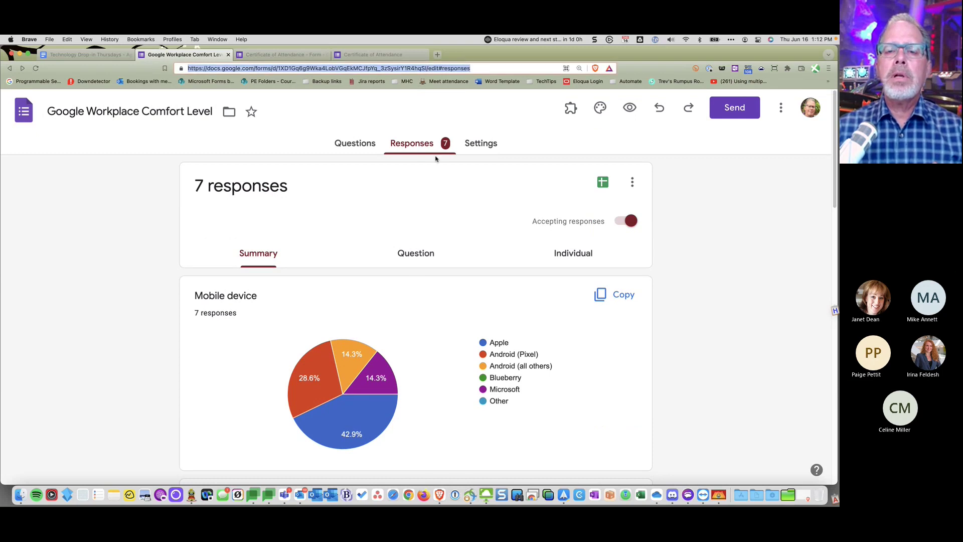
left_click(433, 69)
left_click(89, 54)
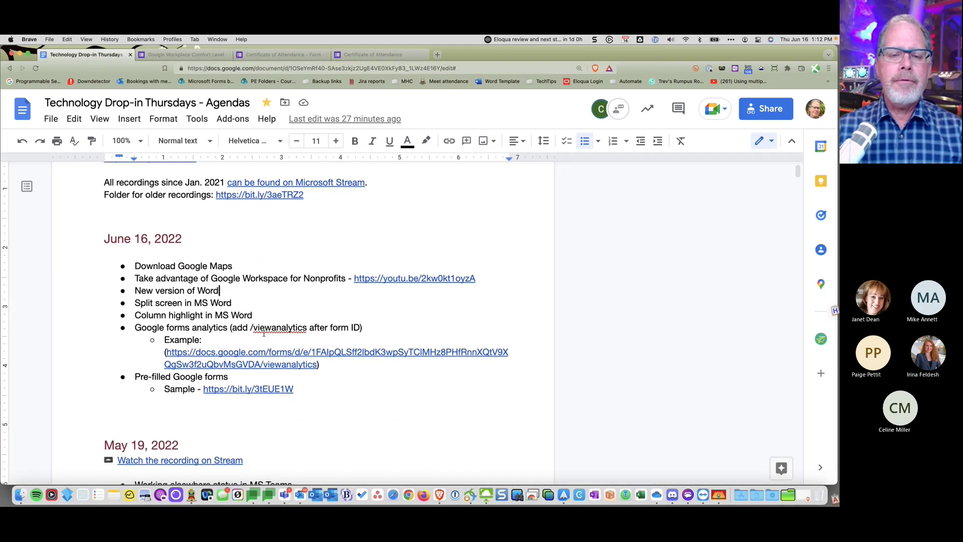
left_click(186, 54)
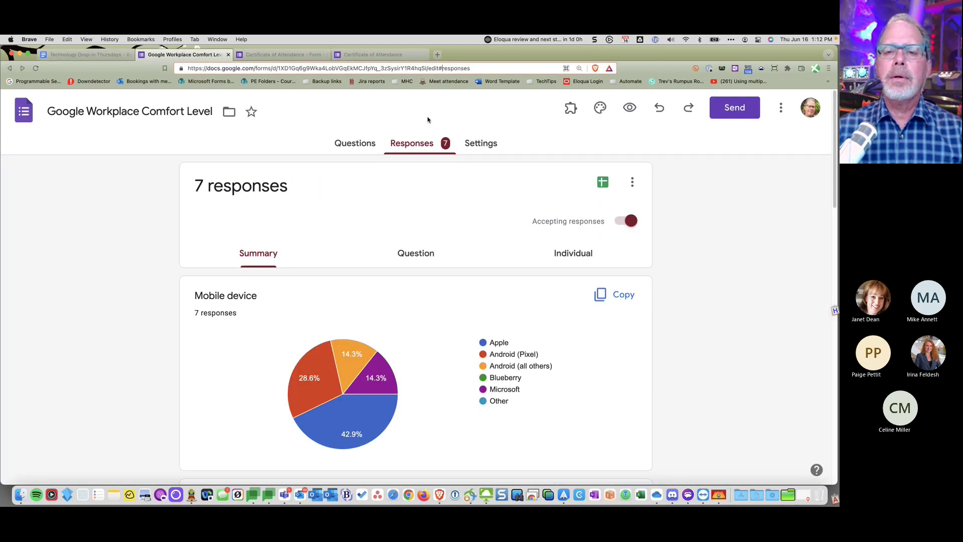
left_click_drag(429, 69, 481, 55)
type("viewanalytics")
key("Return")
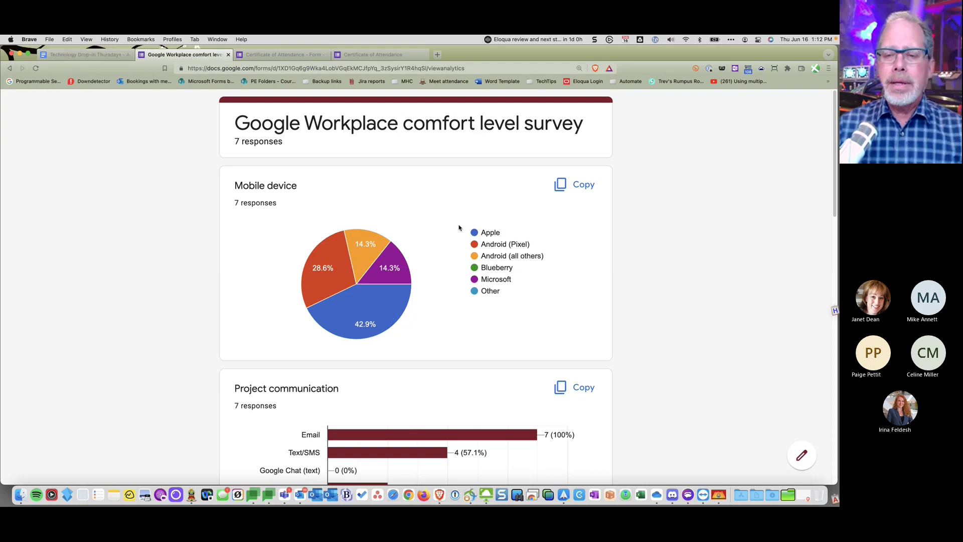
Step: View the survey's analytics page in a private browser window, look through its charts, and close that window
scroll(459, 227, "down", 1)
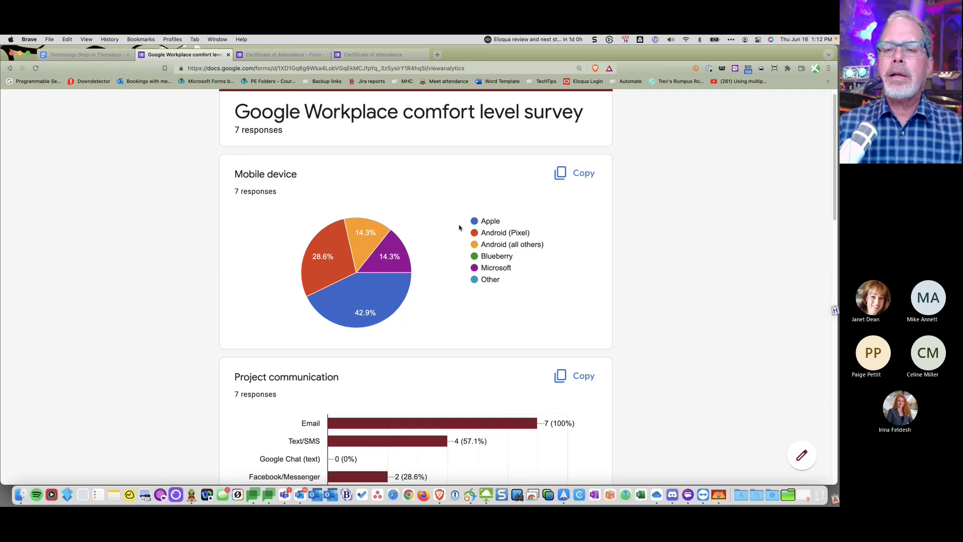
left_click(723, 67)
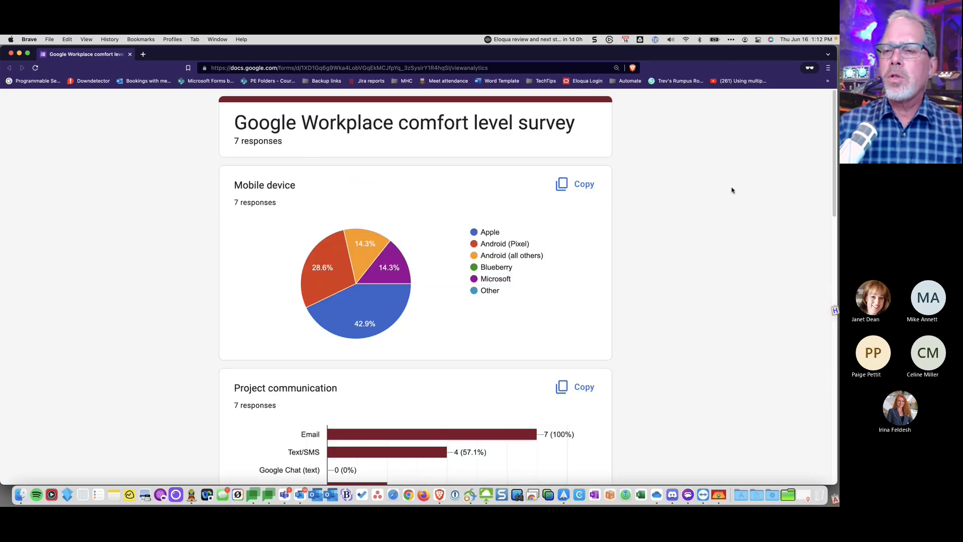
scroll(478, 284, "down", 3)
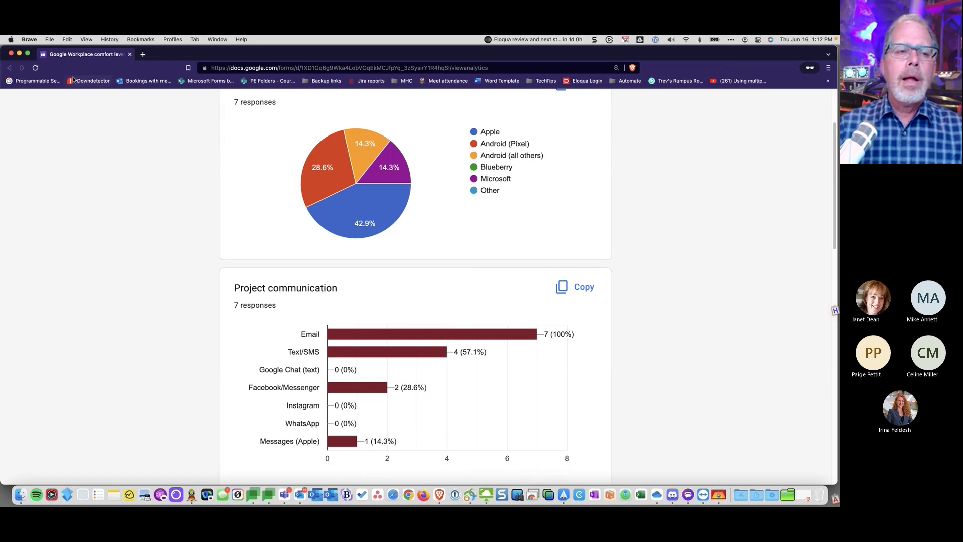
left_click(9, 55)
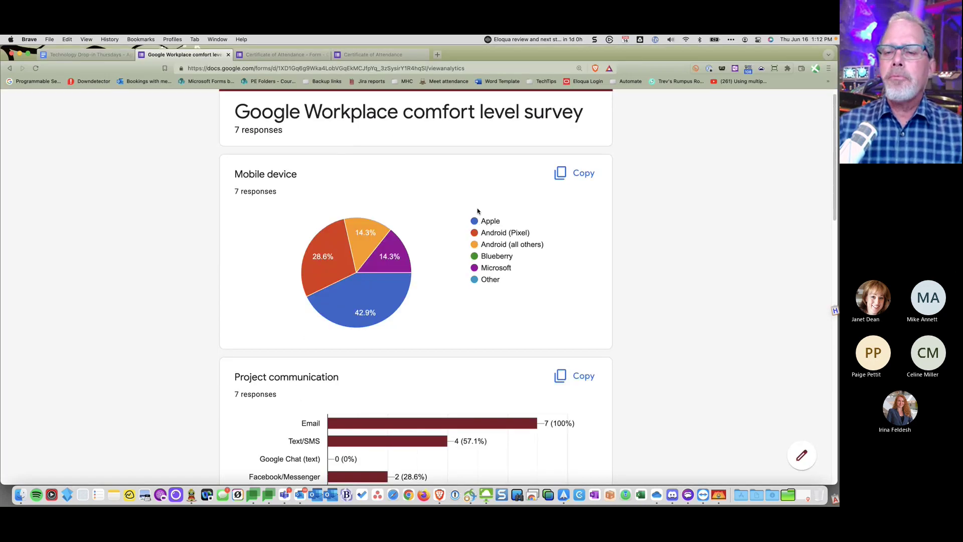
Step: Review the Mobile device and Project communication charts on the analytics page, along with the page address ending in viewanalytics
scroll(477, 211, "down", 3)
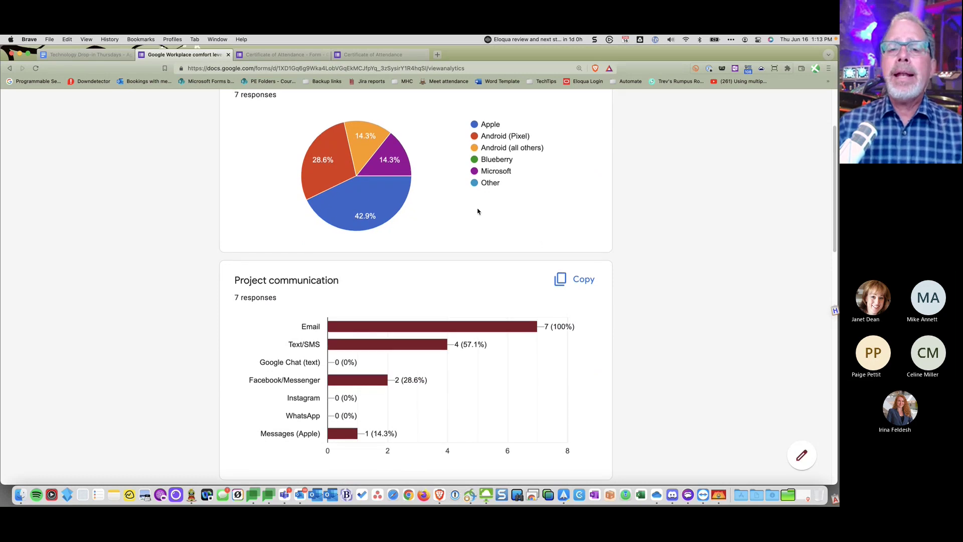
scroll(478, 211, "up", 2)
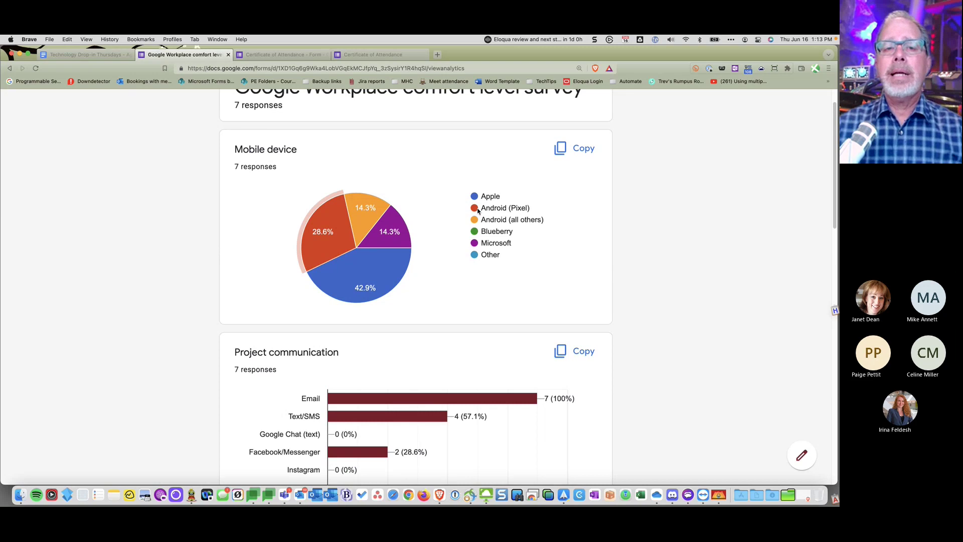
left_click(431, 68)
left_click(475, 65)
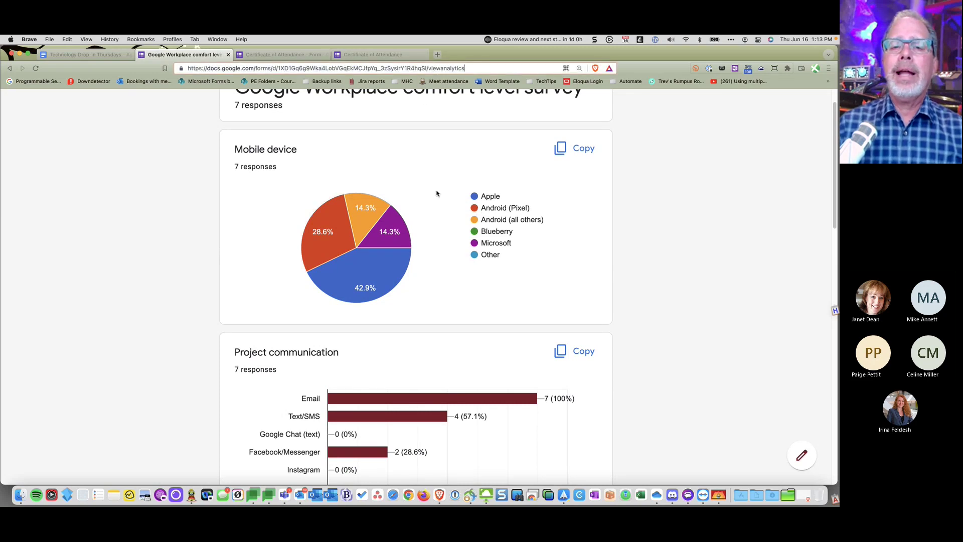
scroll(426, 246, "up", 1)
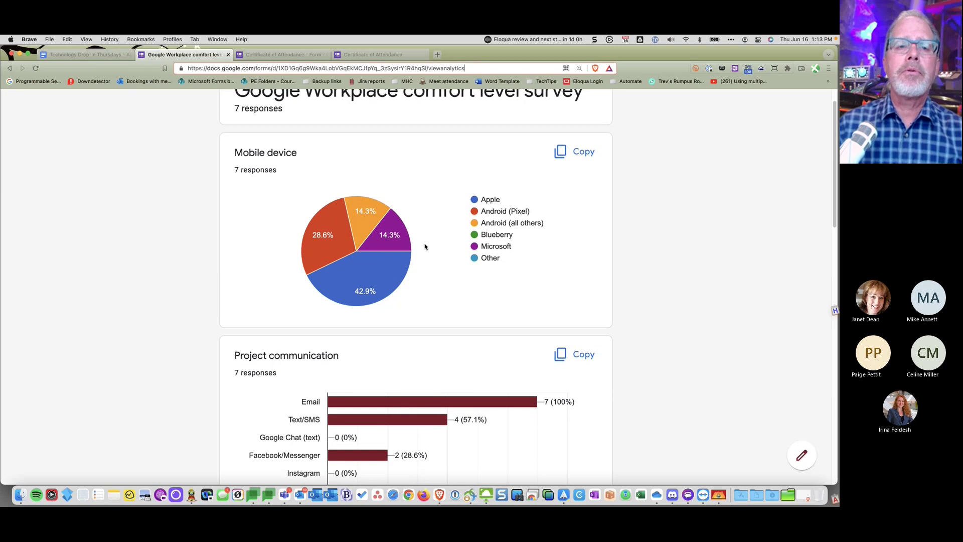
mouse_move(395, 213)
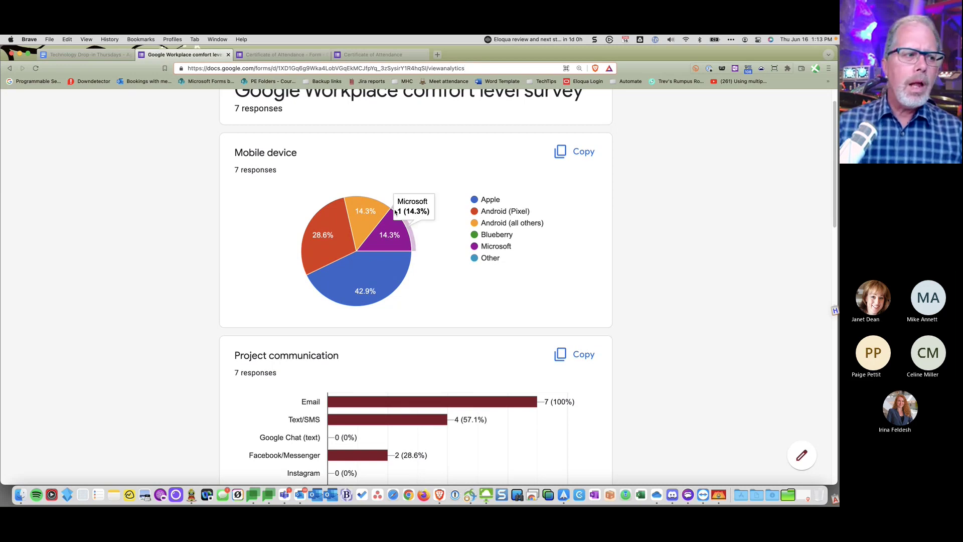
Step: Check the pre-filled forms item in the agenda and examine the Certificate of Attendance form's questions, including Name of Session and Date of Session
left_click(129, 53)
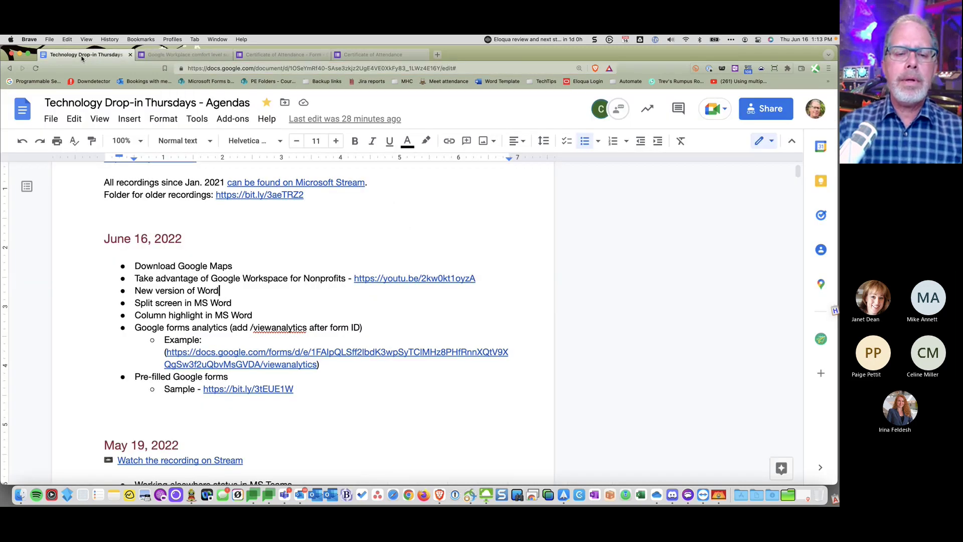
left_click(272, 55)
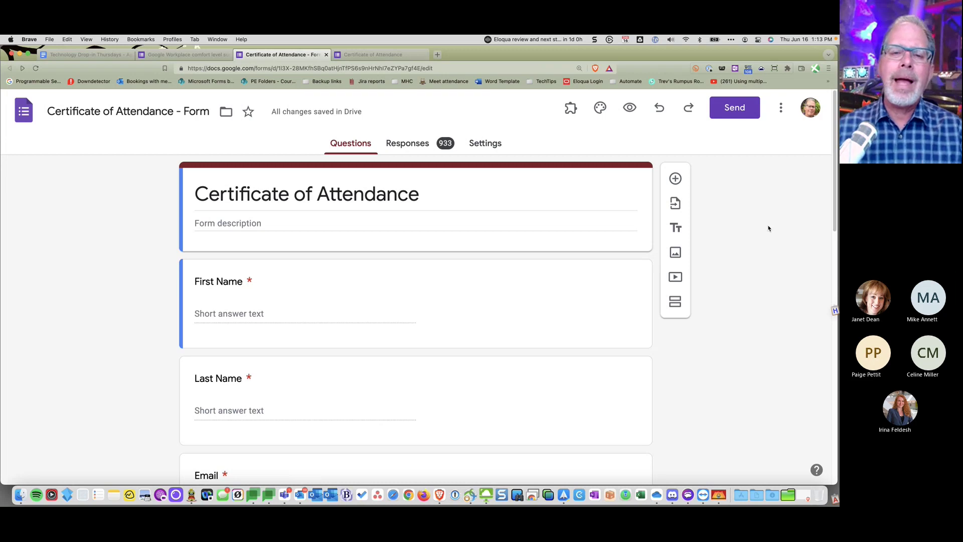
scroll(763, 250, "down", 3)
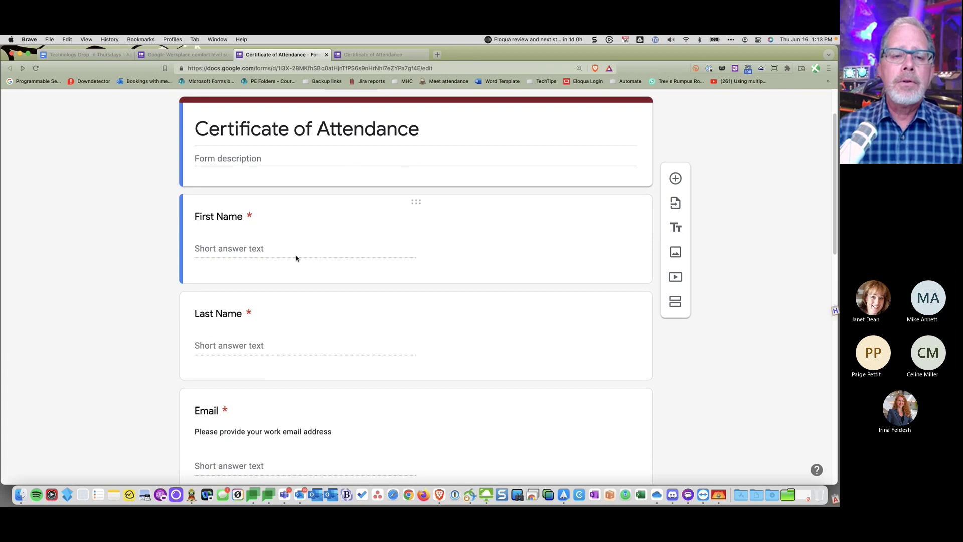
scroll(297, 259, "down", 10)
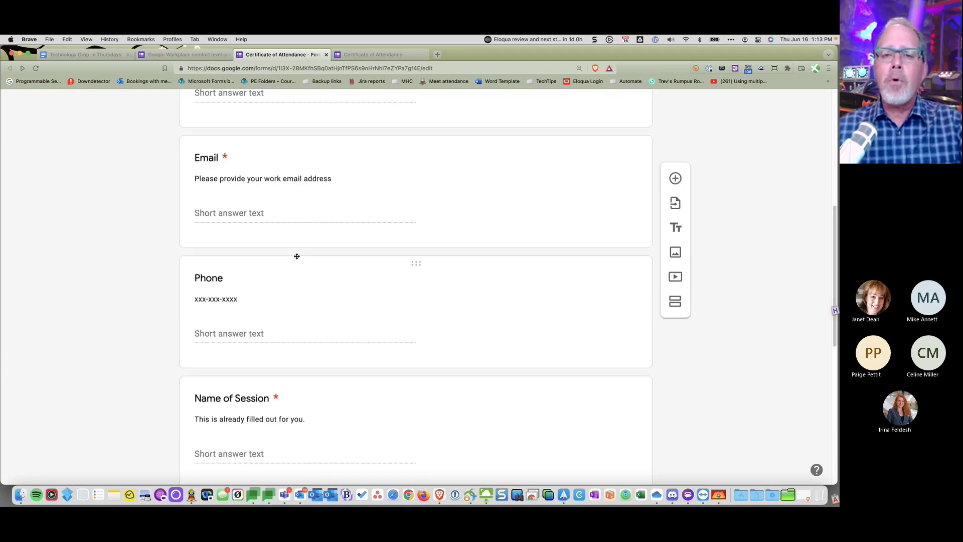
scroll(296, 257, "down", 6)
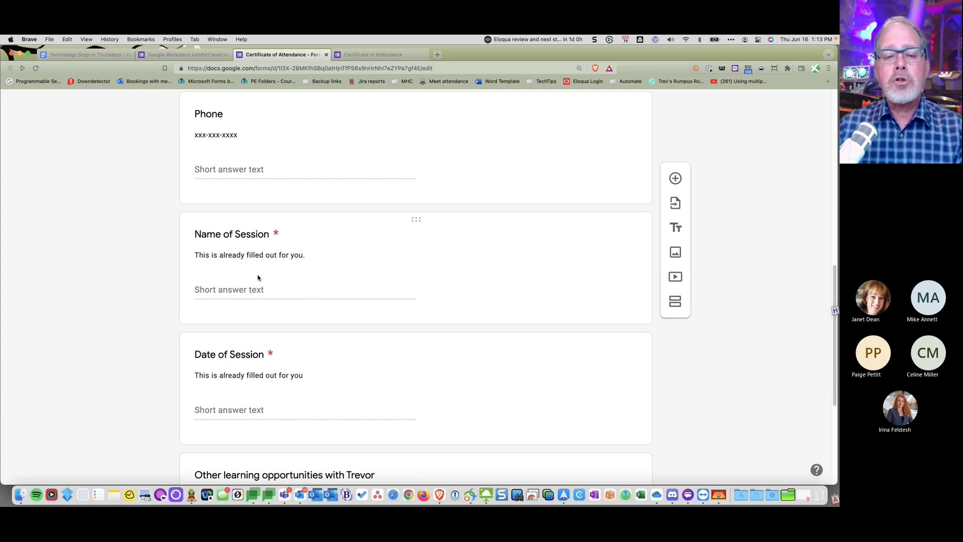
scroll(297, 273, "up", 1)
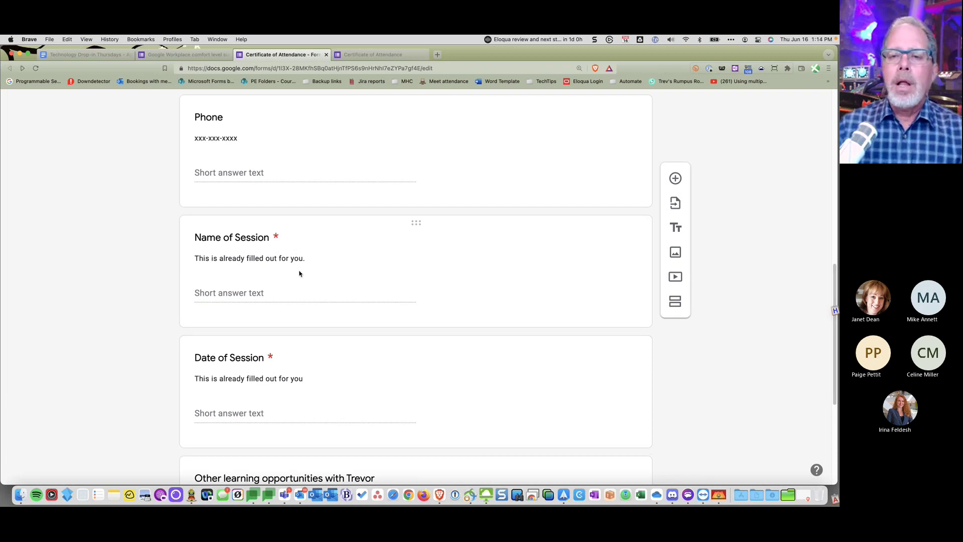
Step: Start creating a pre-filled link for the Certificate of Attendance form
scroll(299, 274, "up", 15)
scroll(299, 274, "up", 3)
left_click(785, 109)
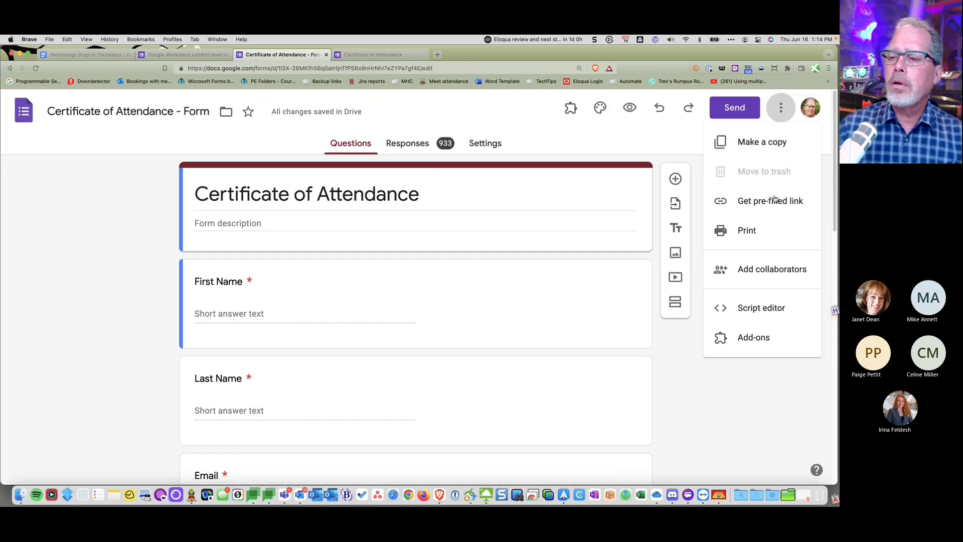
left_click(773, 210)
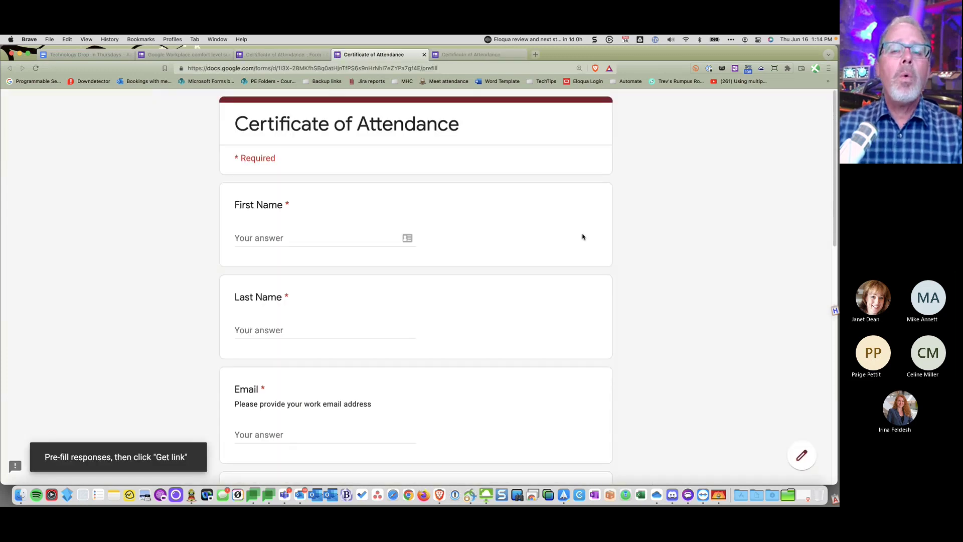
Step: Pre-fill Name of Session with "Dogs and Cats Unite" and Date of Session with "July 9, 2022"
scroll(582, 237, "down", 2)
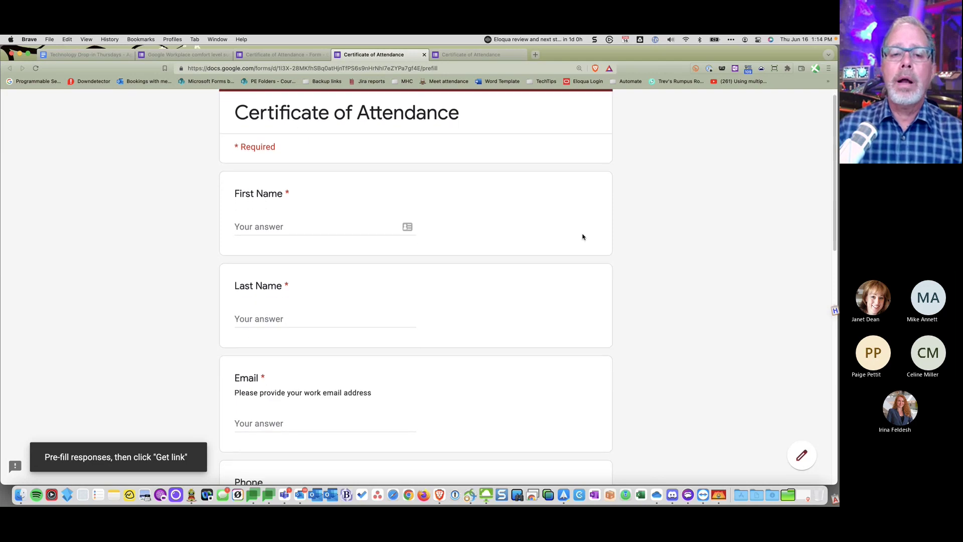
scroll(340, 270, "down", 7)
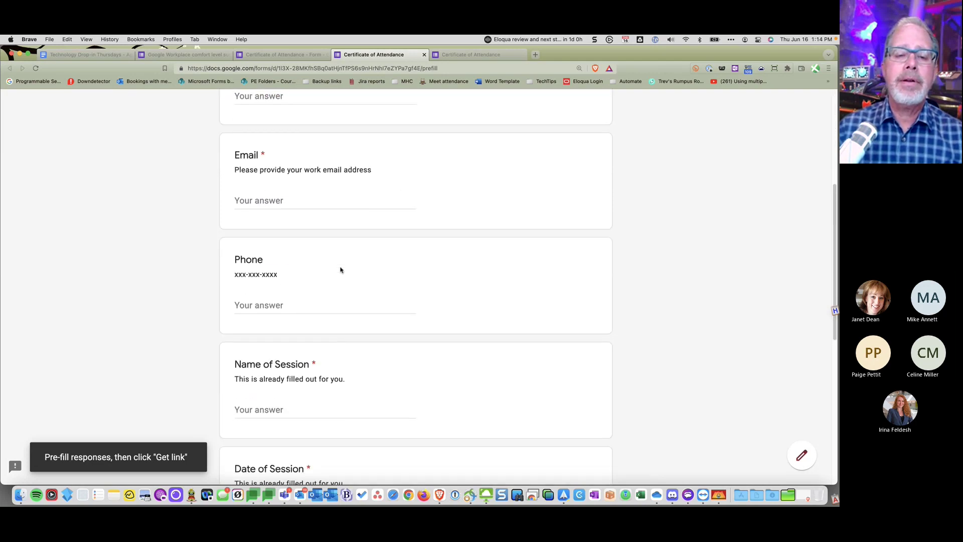
left_click(291, 278)
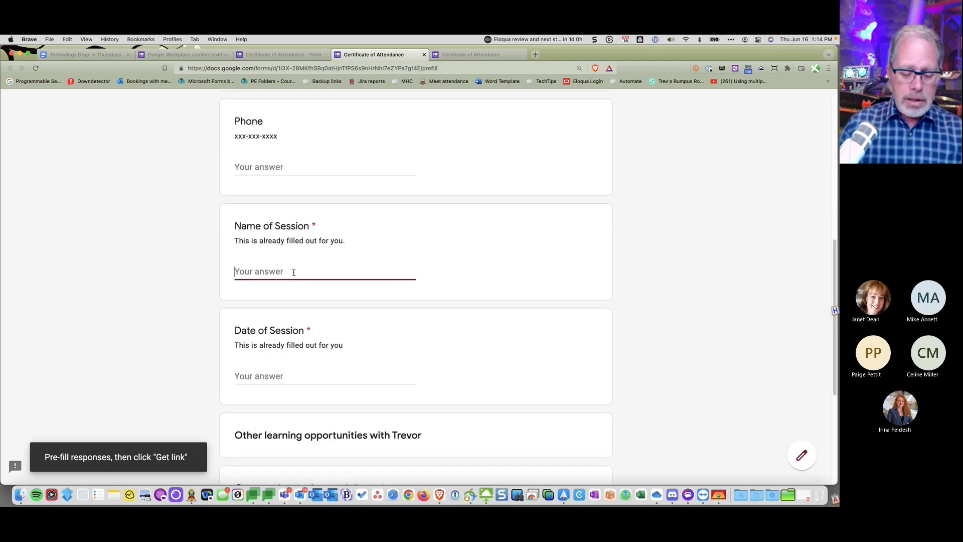
type("Dogs and ")
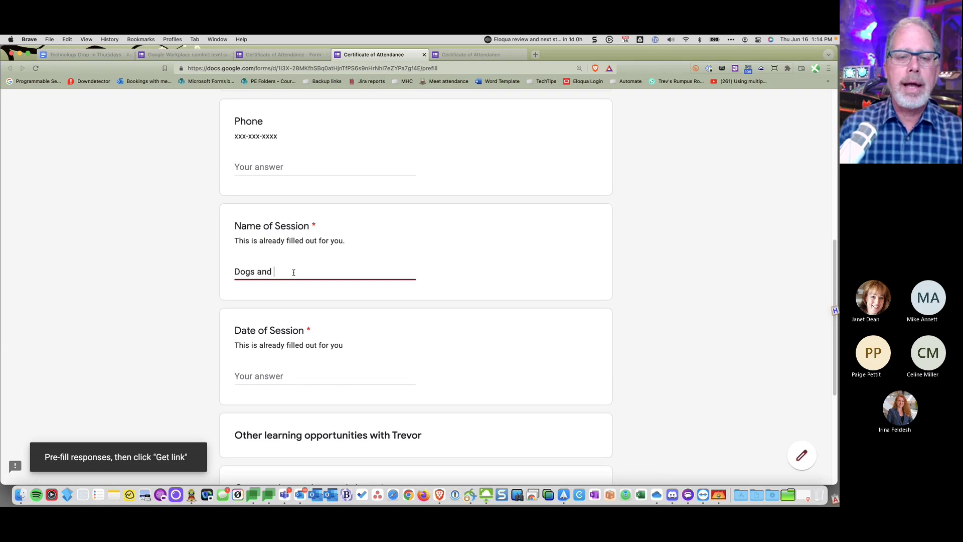
type("Cats Unite")
key("Tab")
type("July")
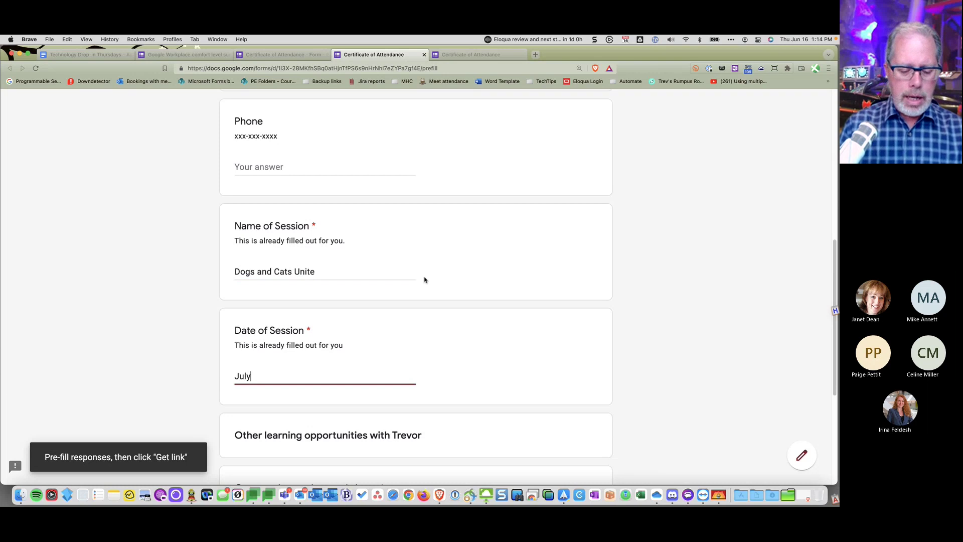
type(" 9, 2022")
scroll(501, 271, "down", 3)
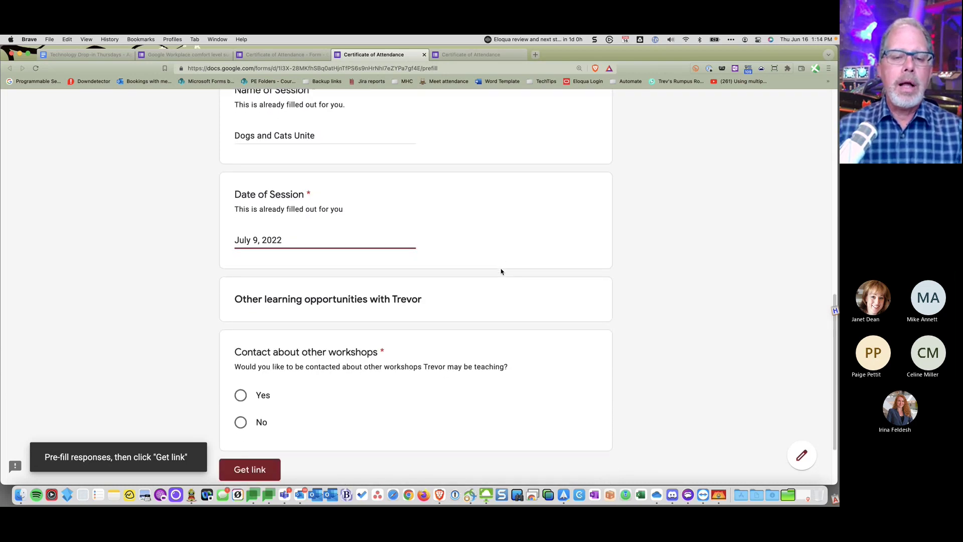
Step: Generate the pre-filled link for the Certificate of Attendance form and copy it to the clipboard
scroll(500, 285, "up", 9)
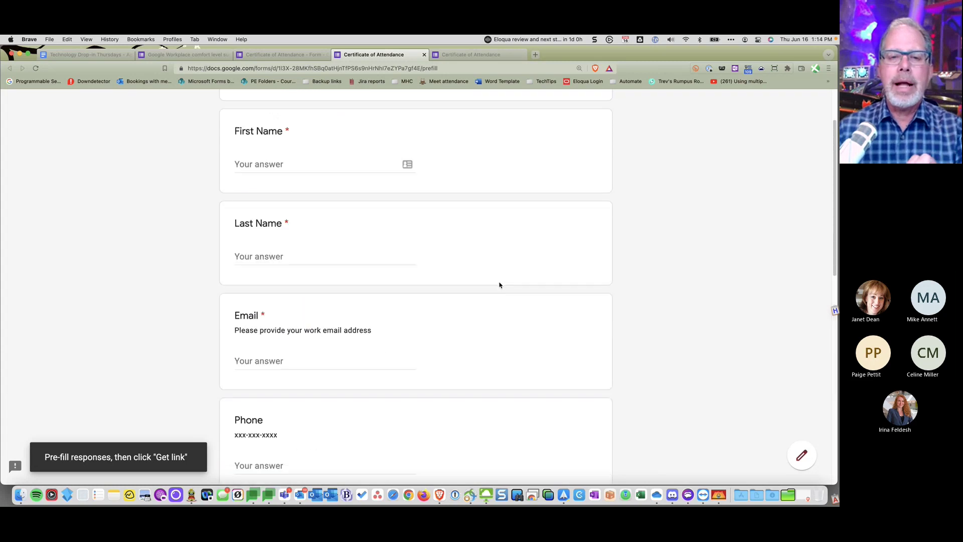
scroll(499, 284, "down", 10)
left_click(259, 395)
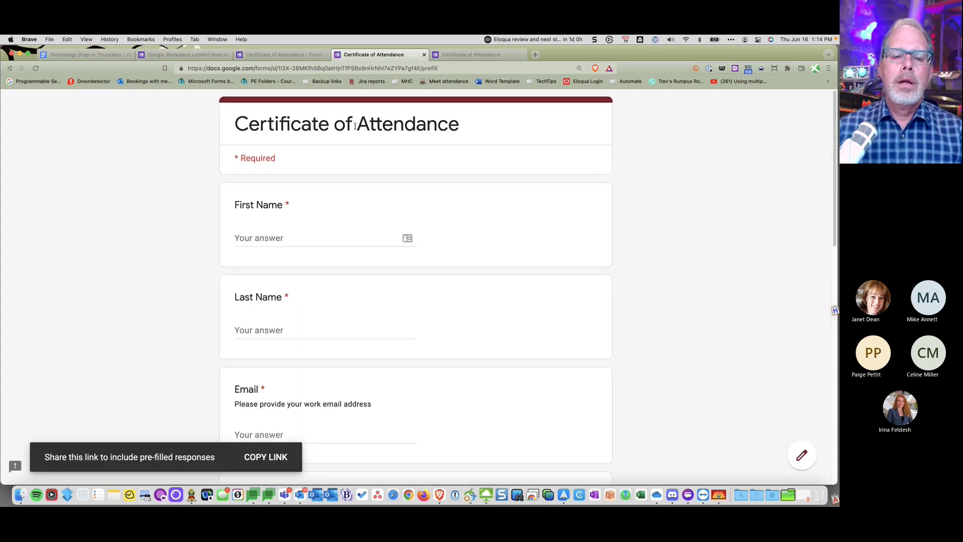
scroll(355, 254, "down", 5)
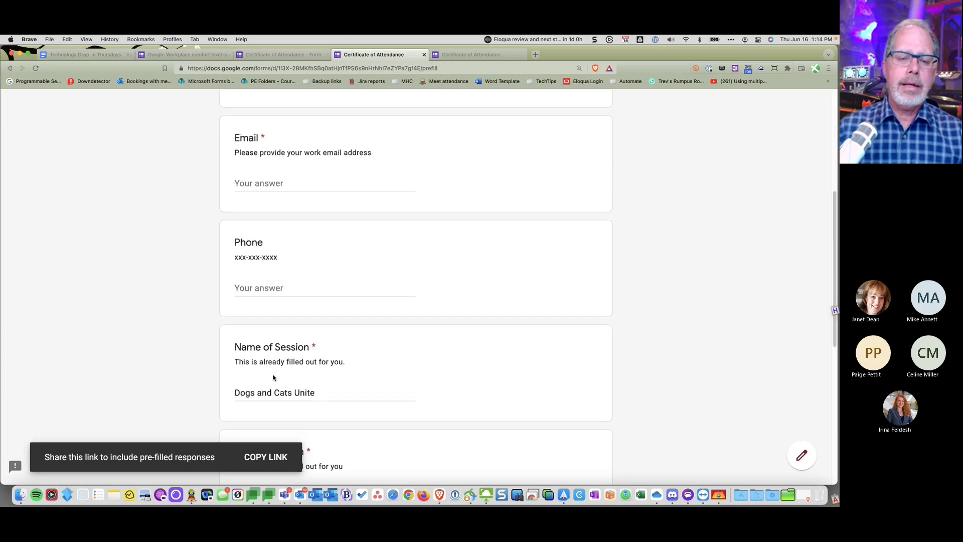
scroll(273, 377, "down", 4)
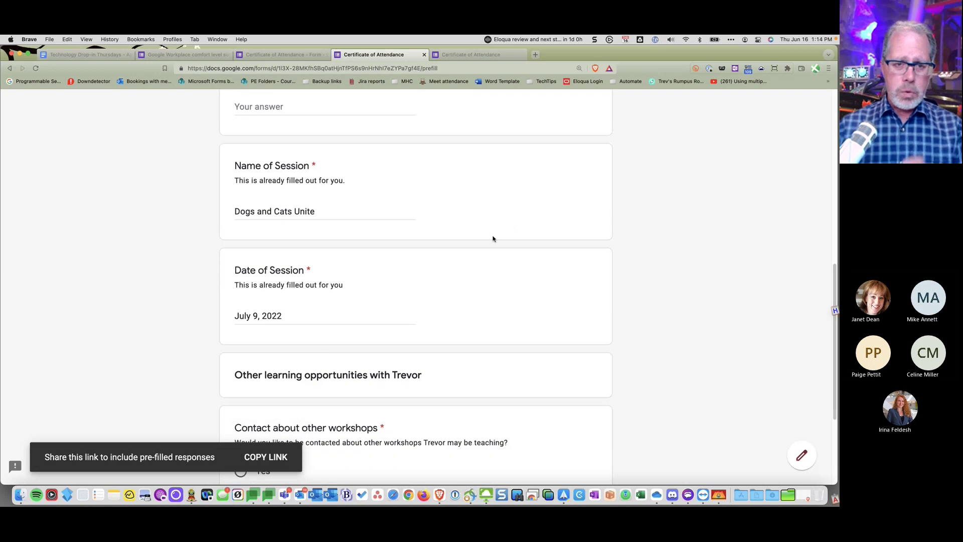
scroll(510, 226, "up", 1)
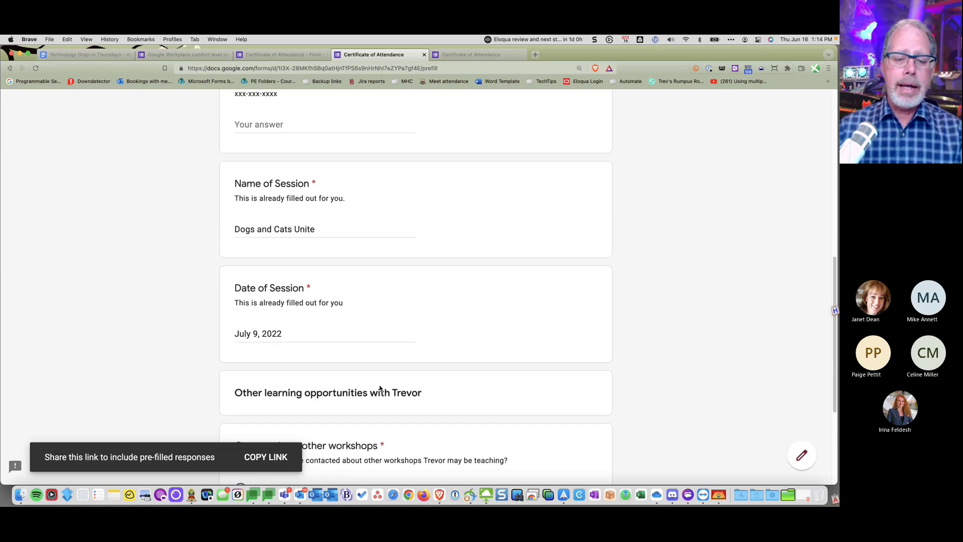
left_click(277, 467)
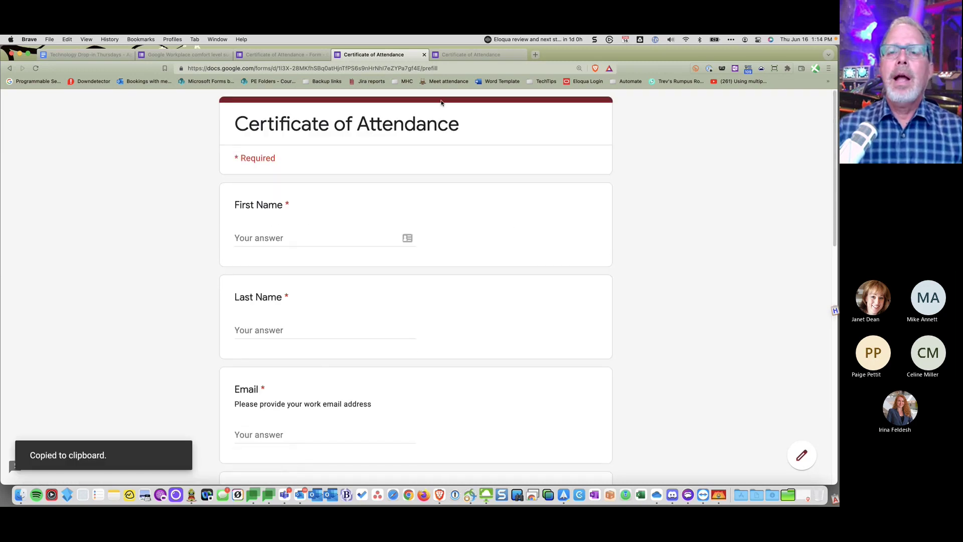
Step: Load the copied pre-filled link in the other Certificate of Attendance tab and check the Name of Session and Date of Session answers
left_click(474, 54)
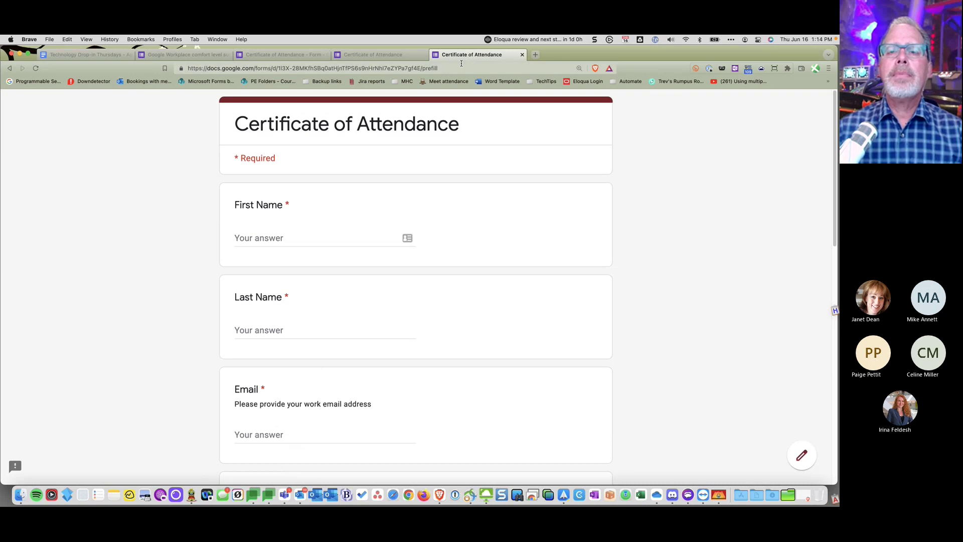
left_click(461, 68)
key("super+v")
key("Return")
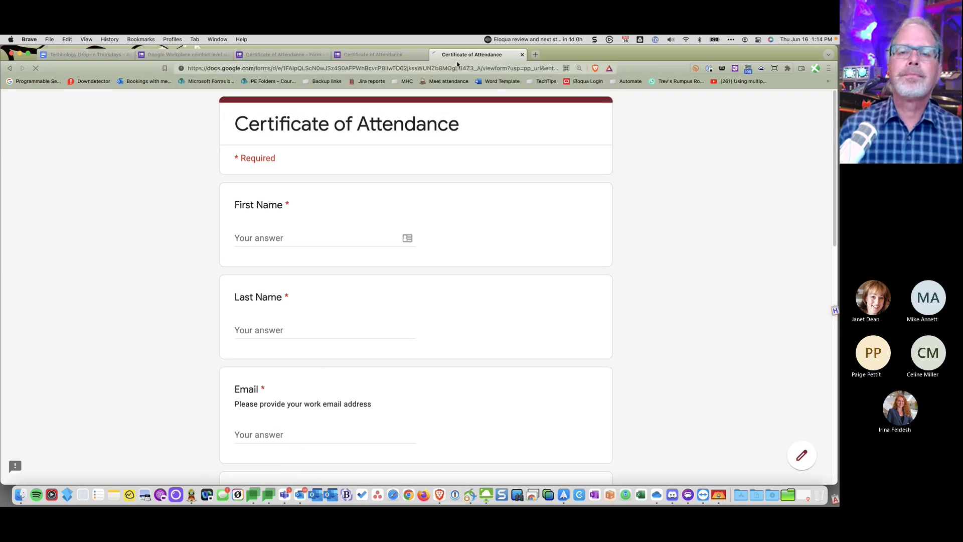
scroll(445, 206, "down", 8)
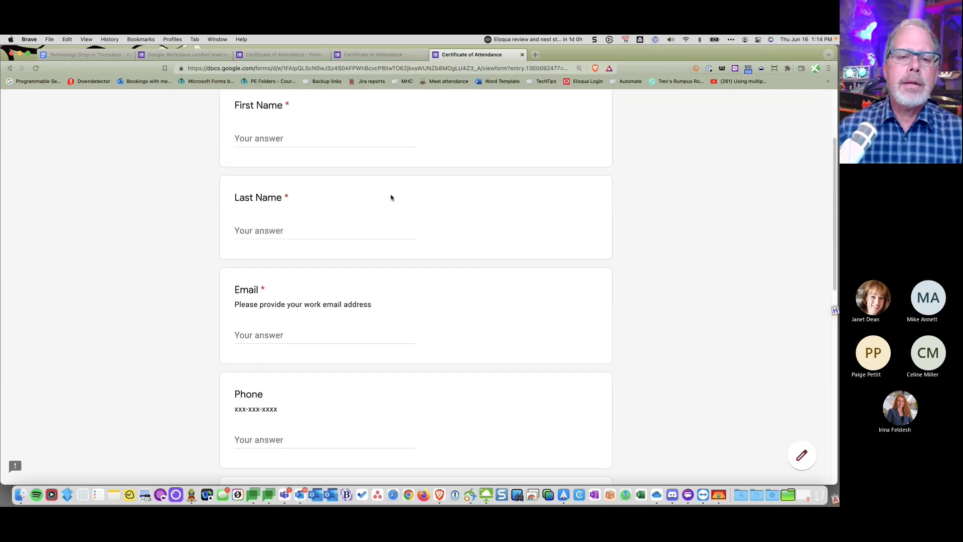
scroll(273, 274, "down", 2)
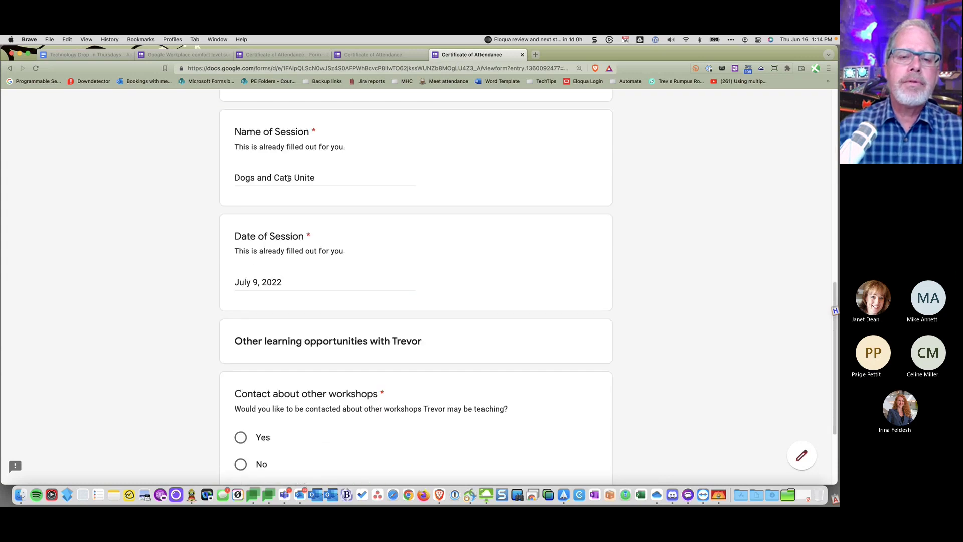
scroll(405, 261, "up", 5)
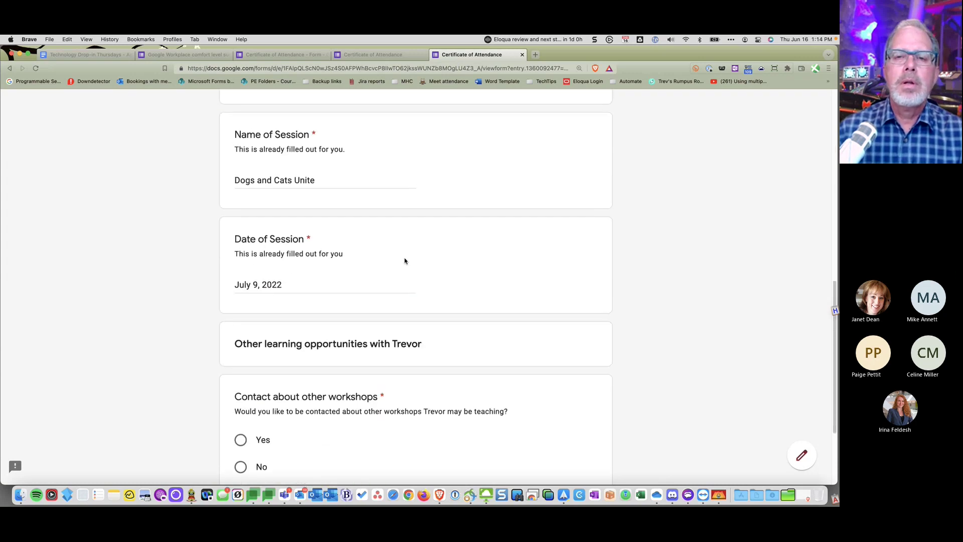
Step: Replace the session name "Dogs+and+Cats+Unite" in the page address with "Bird+Sancutary", reload the form and check the Name of Session answer
left_click_drag(407, 68, 567, 68)
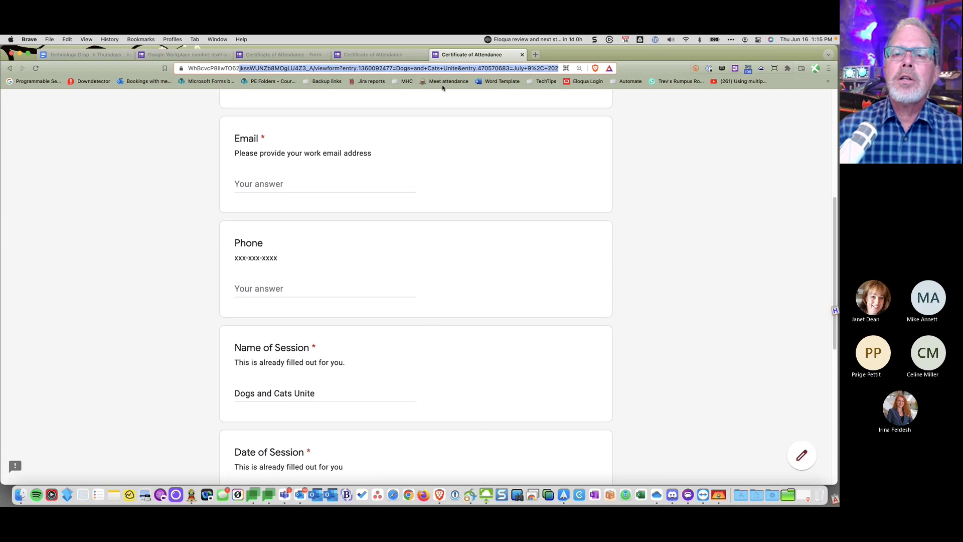
left_click(422, 69)
left_click_drag(396, 69, 458, 67)
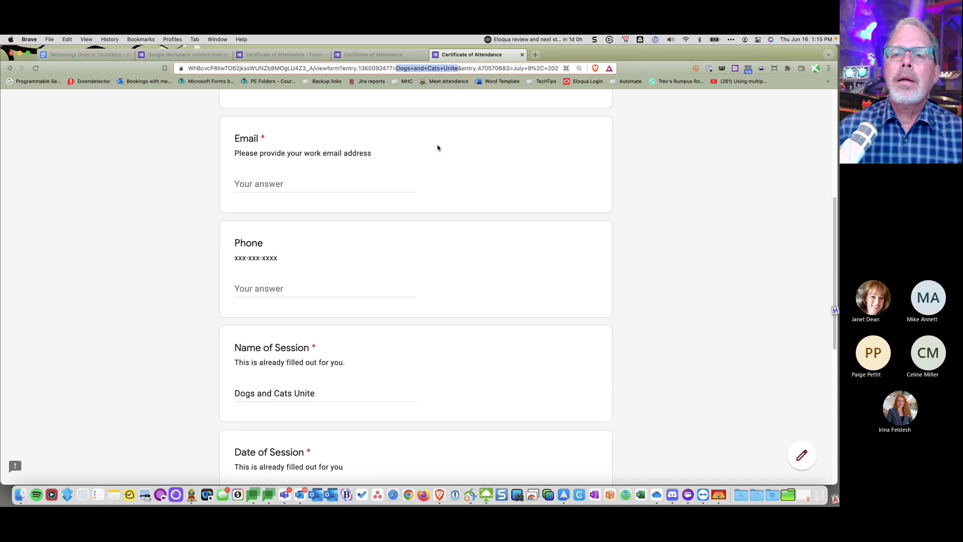
type("Bird")
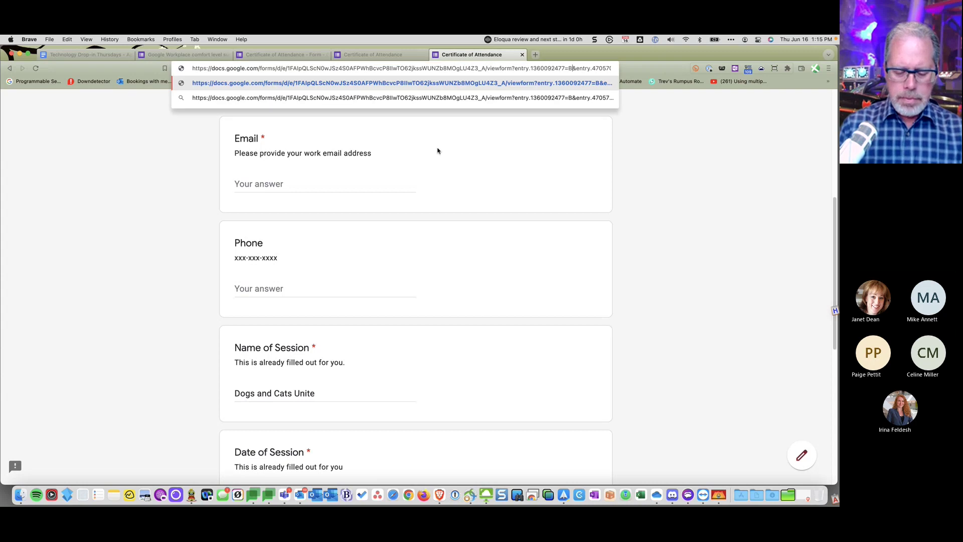
type("+")
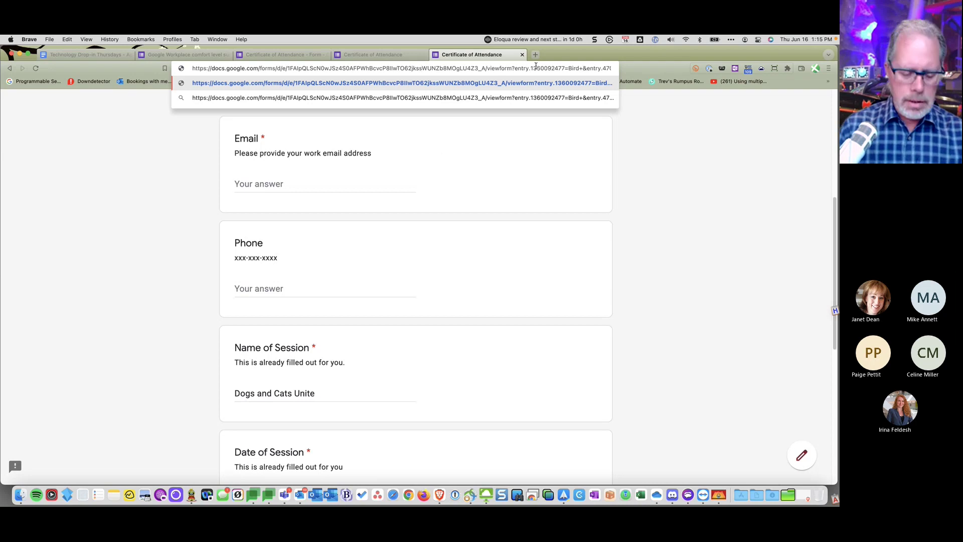
type("Sancuta")
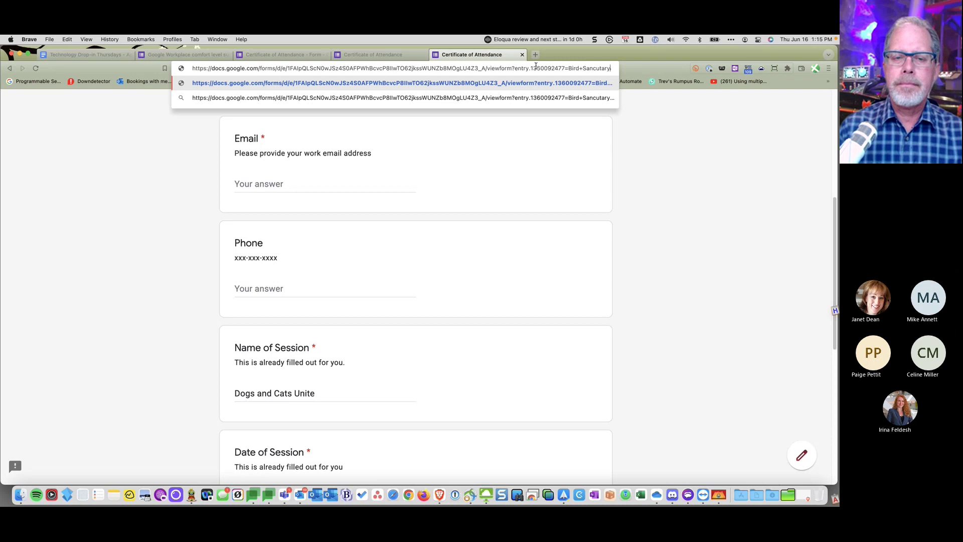
key("Return")
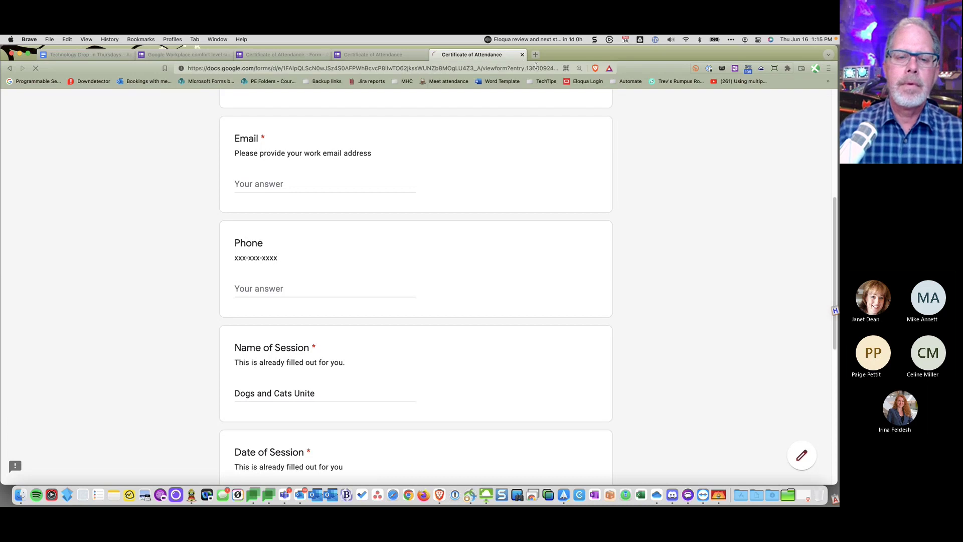
scroll(512, 220, "down", 10)
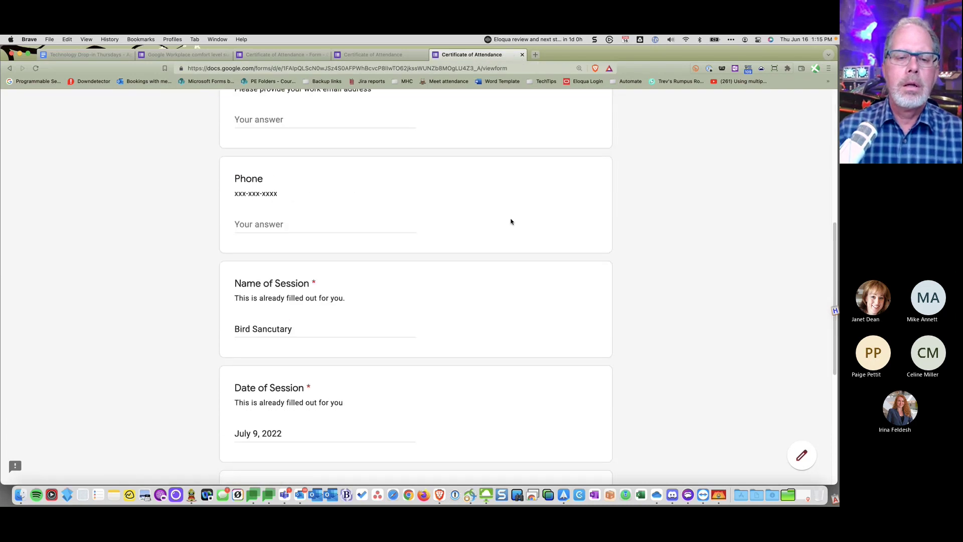
Step: Examine the pre-filled Name of Session answer and the form's page address
triple_click(276, 286)
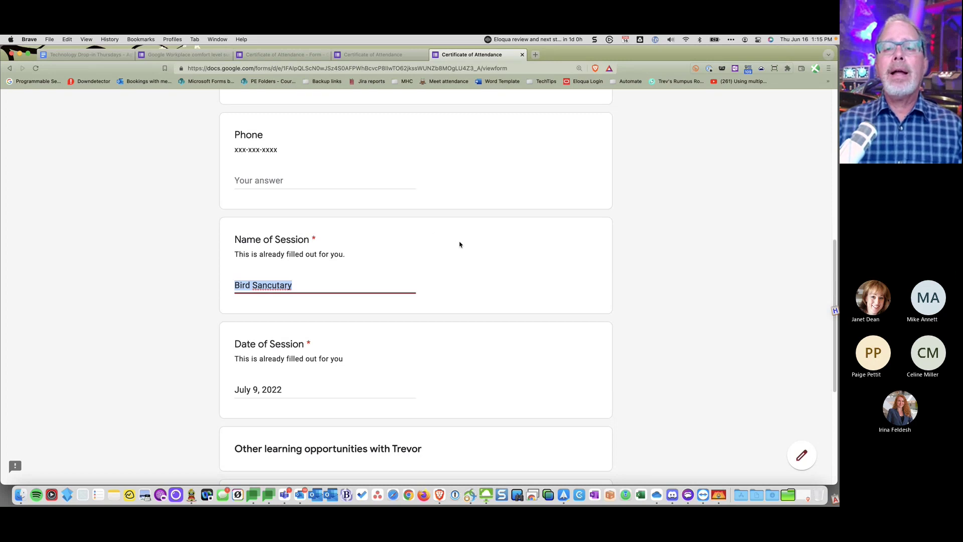
scroll(461, 245, "up", 1)
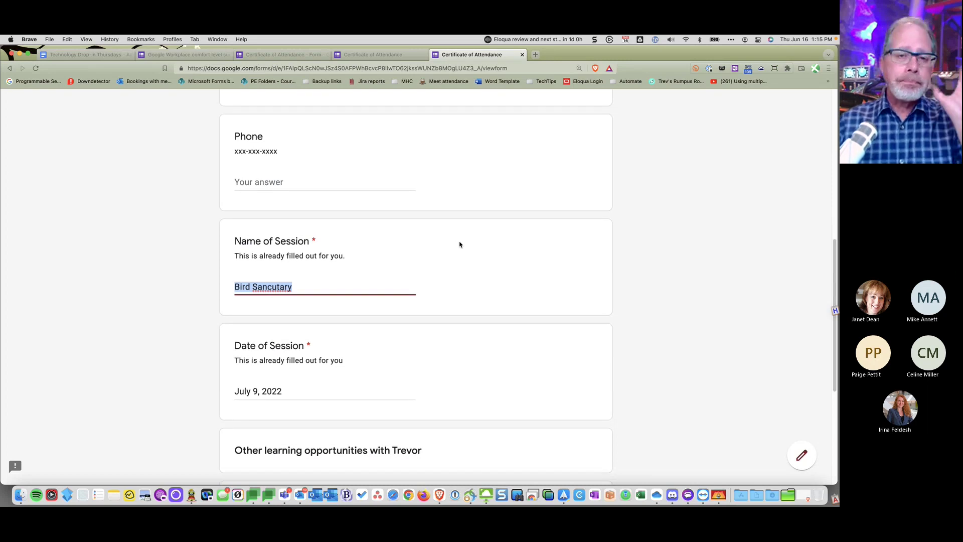
left_click(249, 287)
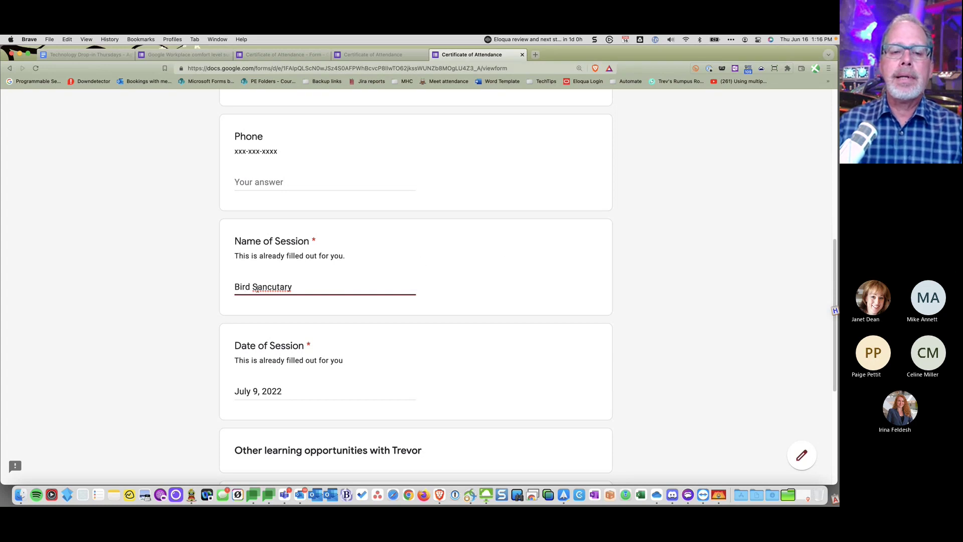
mouse_move(257, 290)
left_mouse_down()
mouse_move(248, 290)
mouse_move(255, 284)
left_mouse_up()
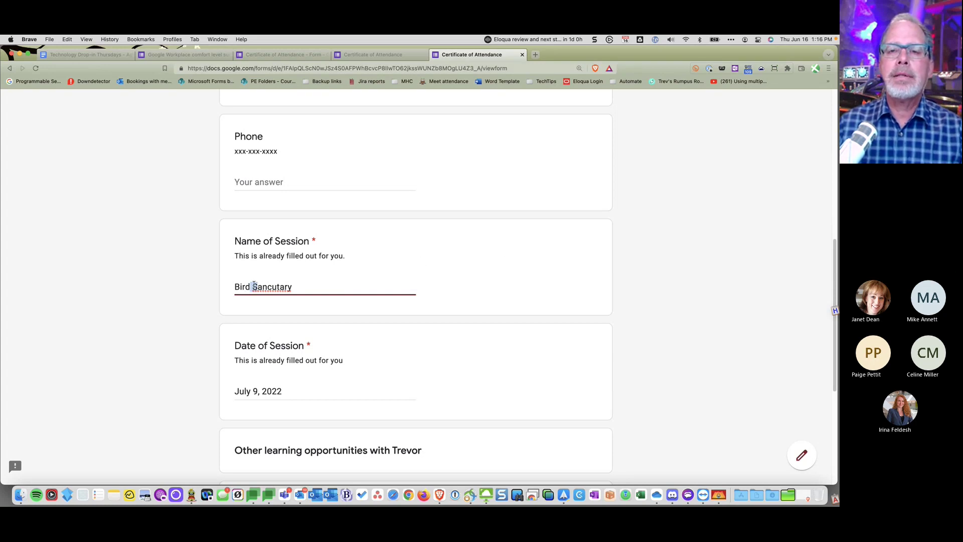
left_click(357, 69)
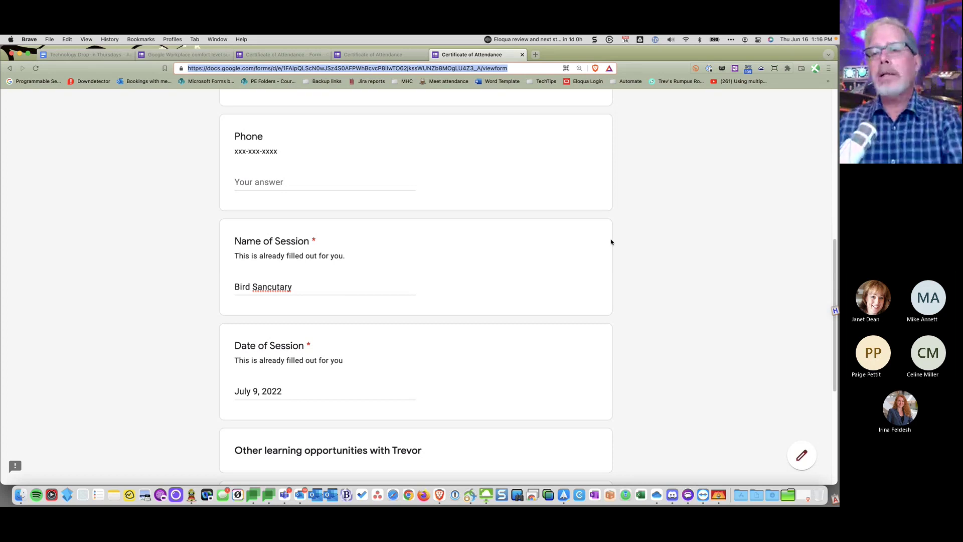
left_click(581, 267)
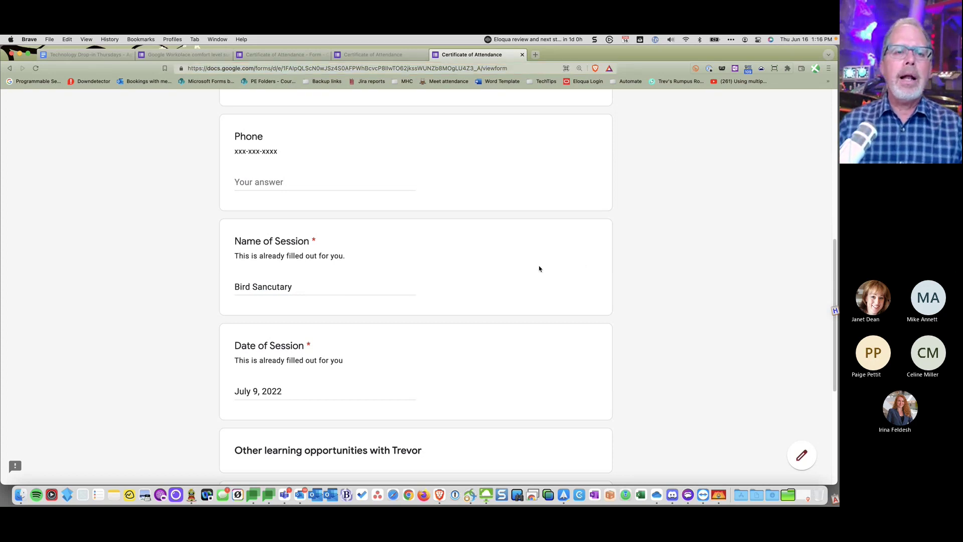